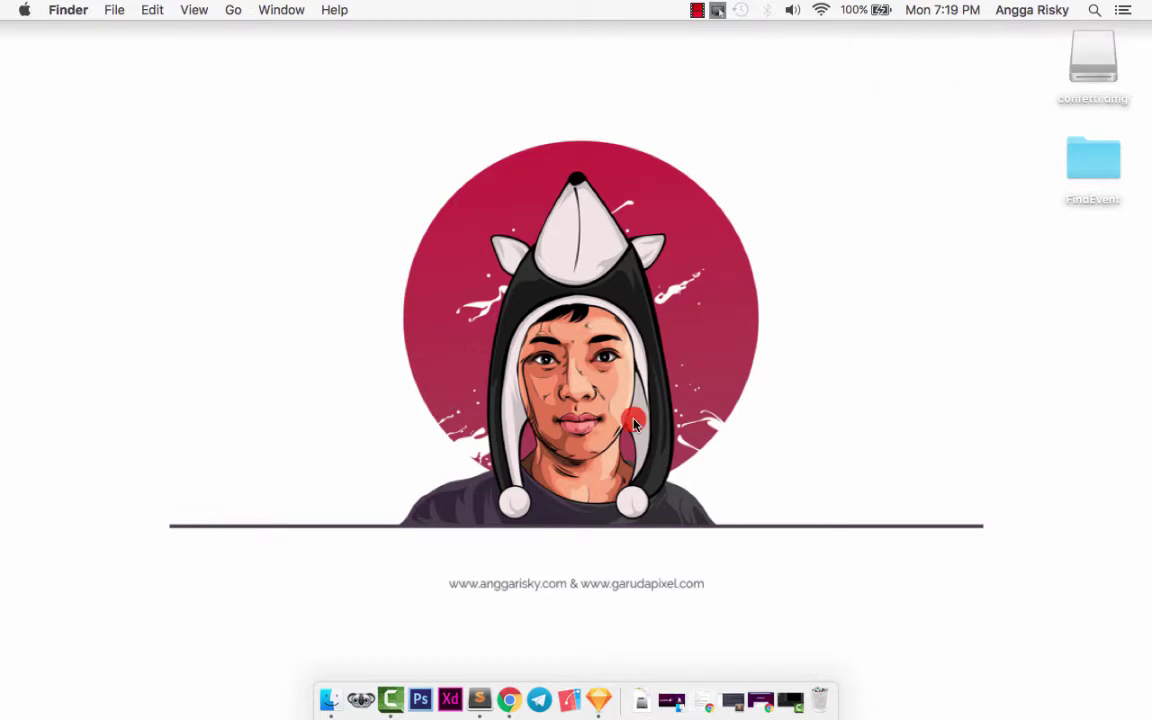
Switch to Chrome and examine the Confetti plugin's website, including its demo, download section and feature descriptions.
left_click(509, 699)
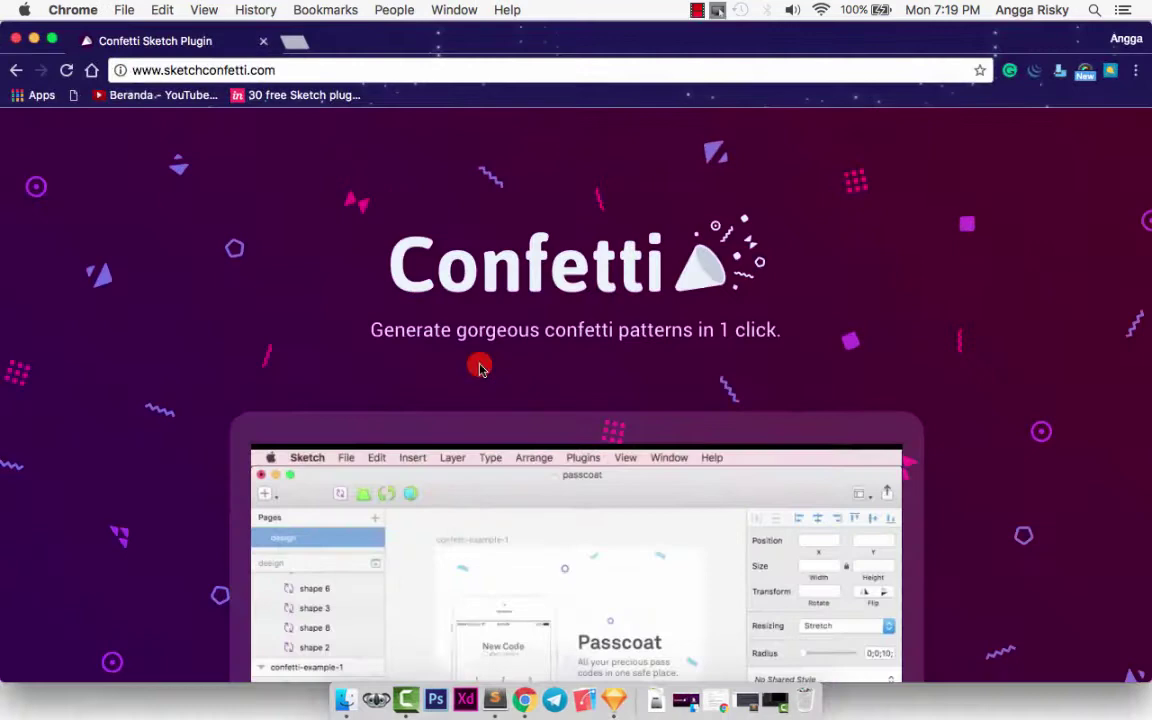
scroll(427, 285, "down", 2)
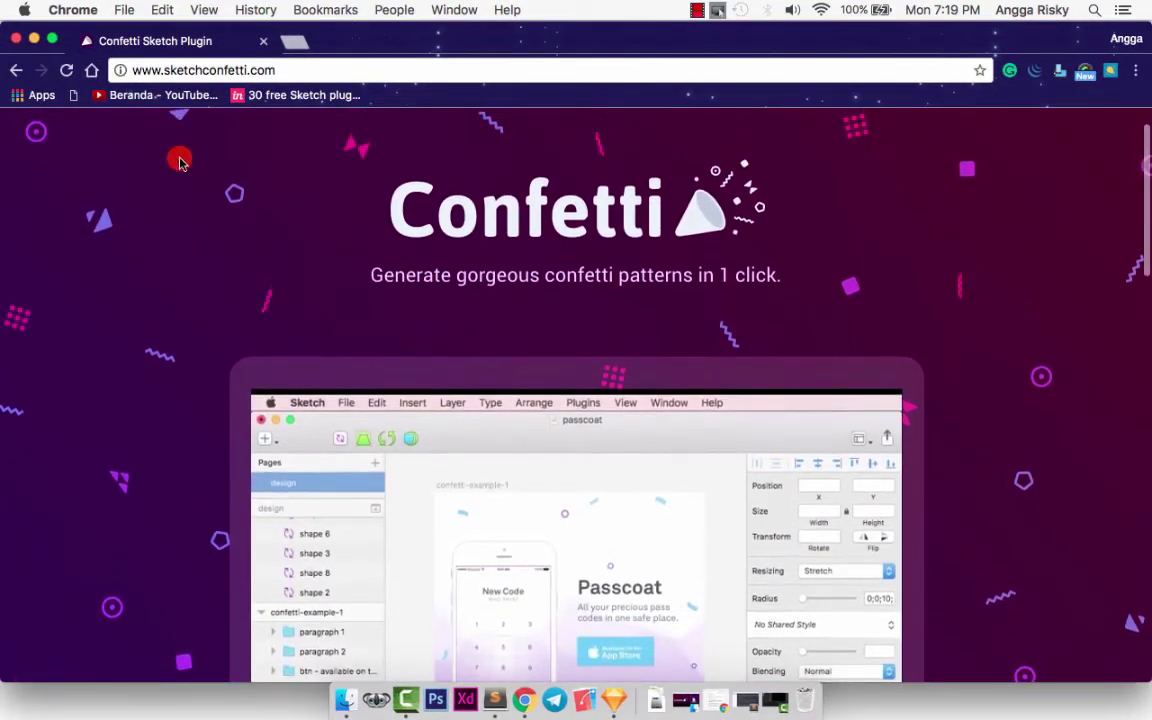
scroll(170, 200, "up", 2)
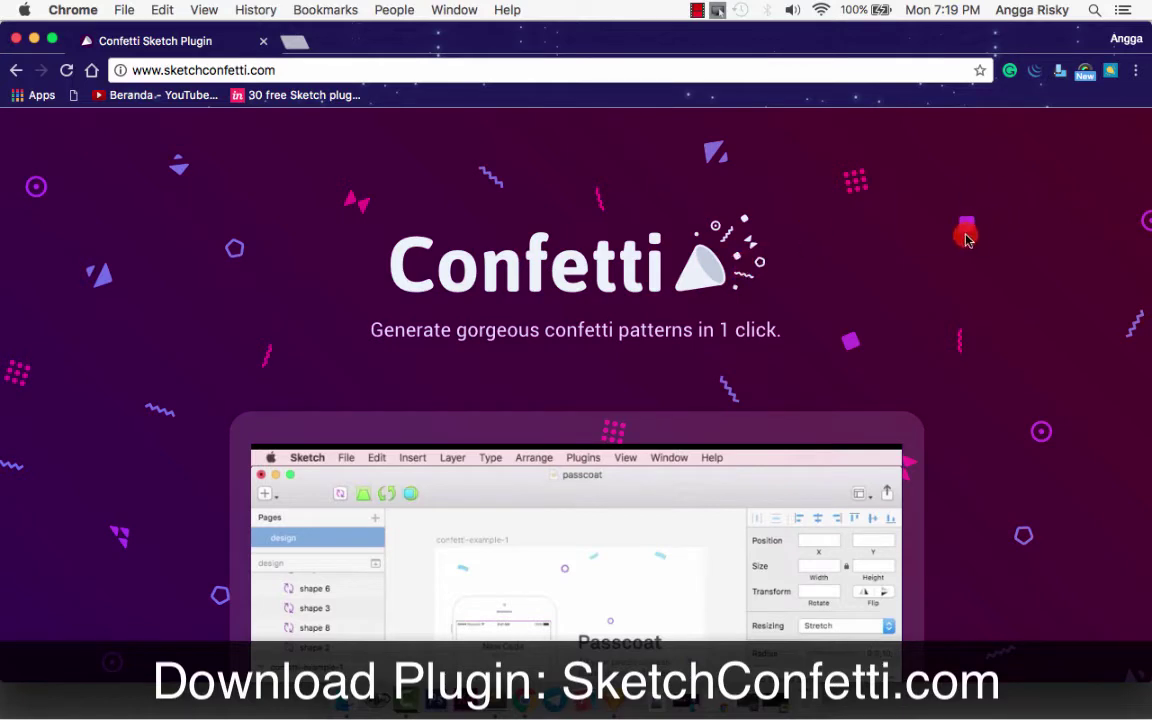
scroll(1041, 411, "down", 1)
scroll(1041, 411, "up", 1)
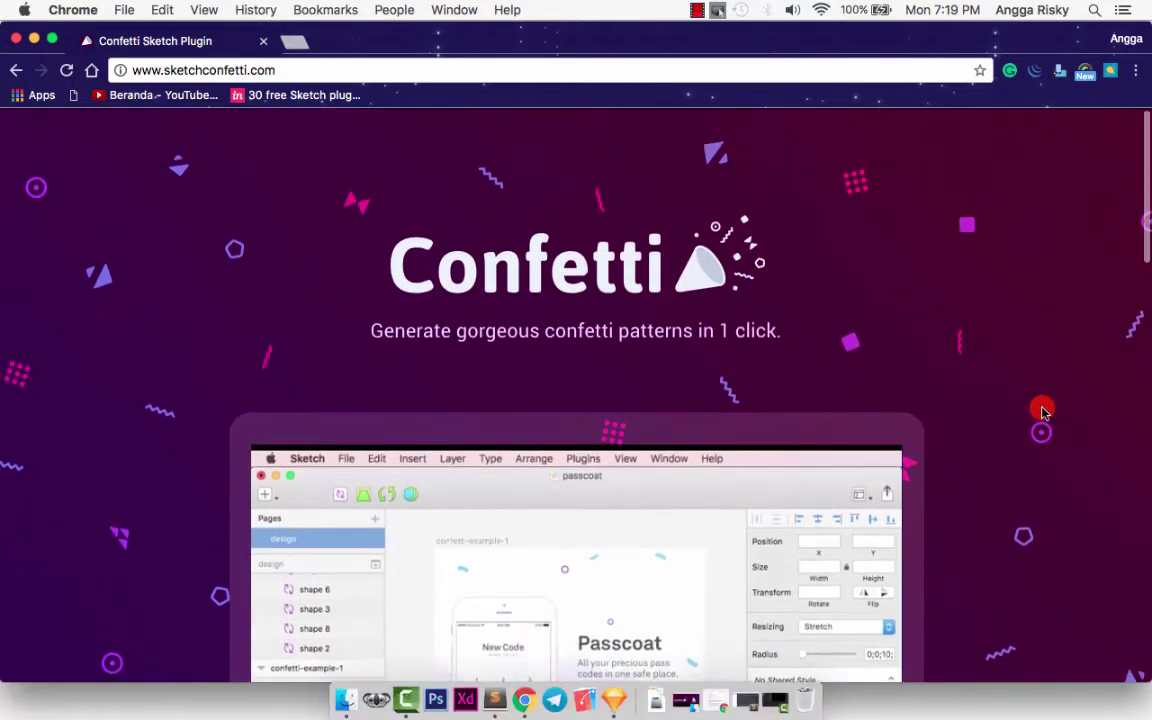
scroll(1041, 411, "down", 5)
scroll(1041, 411, "down", 15)
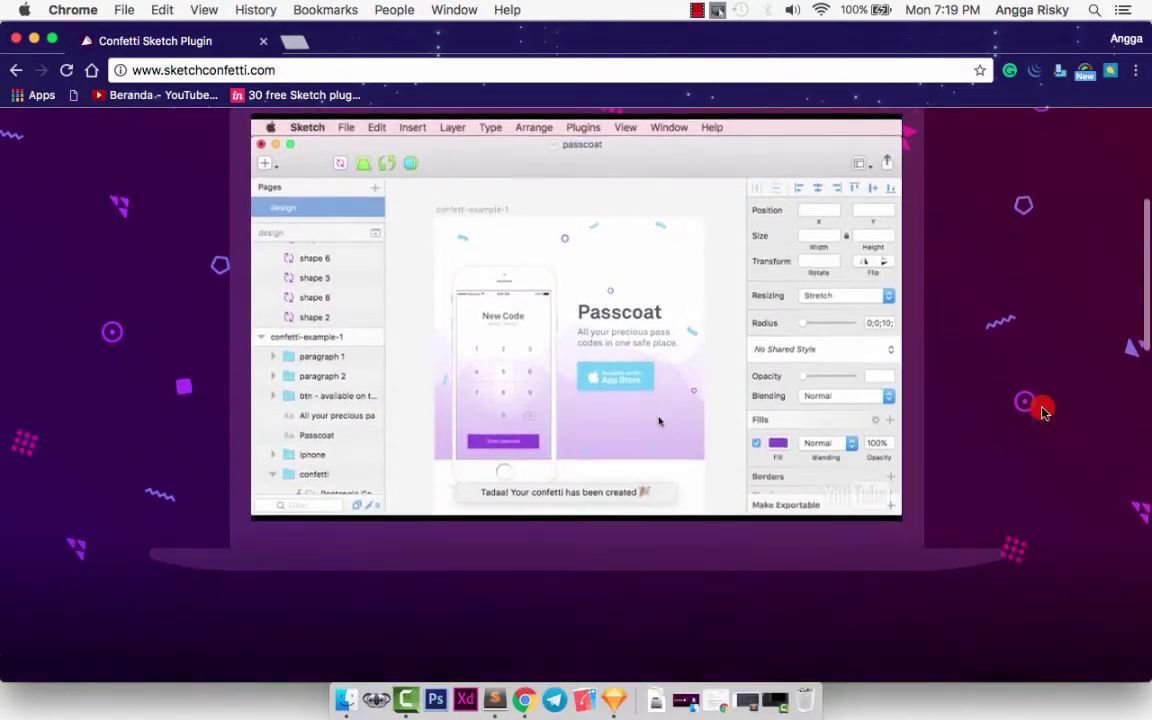
scroll(1041, 411, "up", 10)
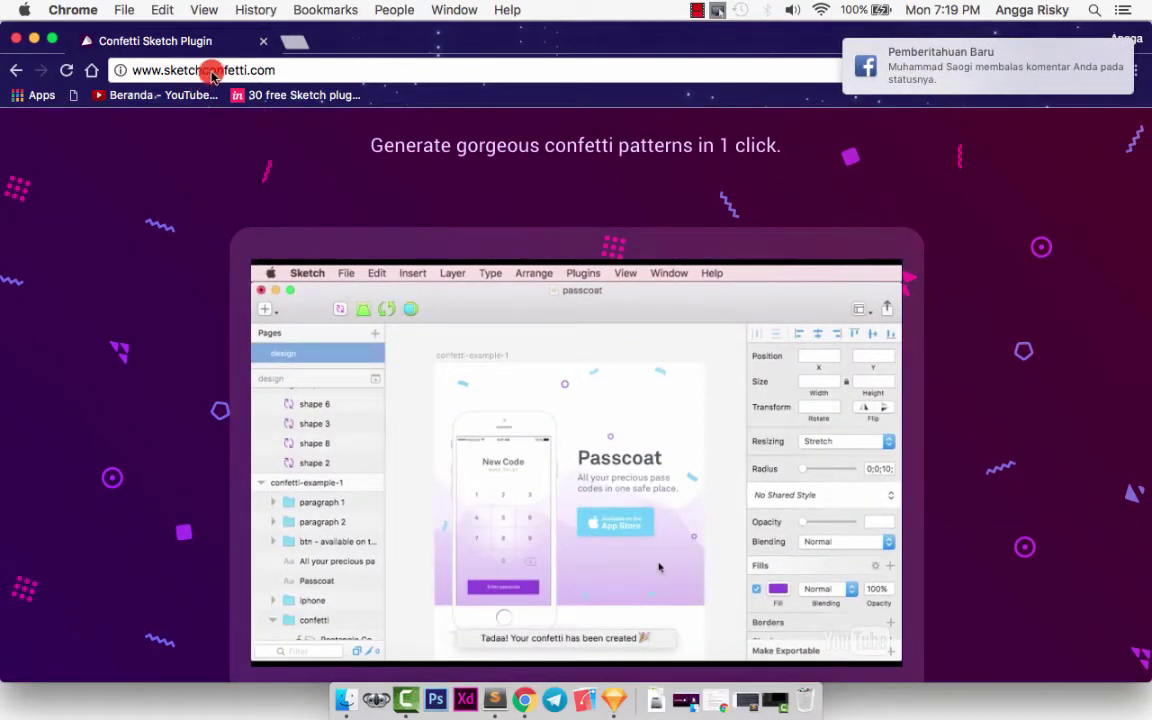
scroll(151, 262, "down", 10)
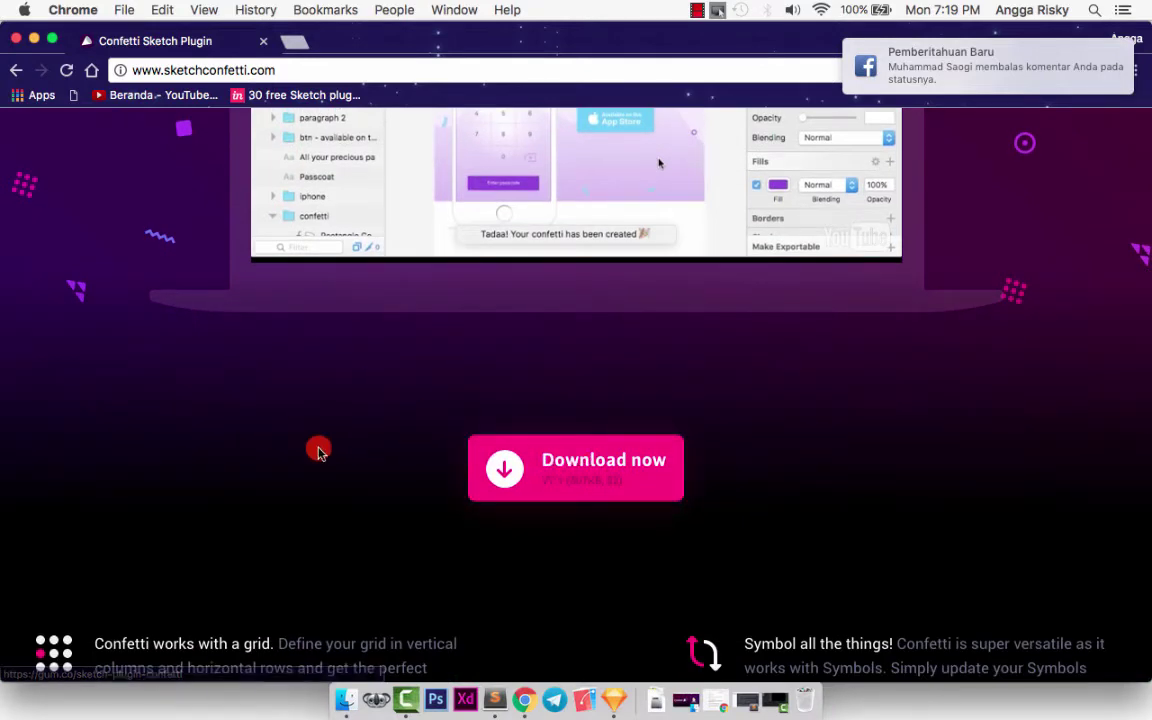
scroll(316, 450, "down", 8)
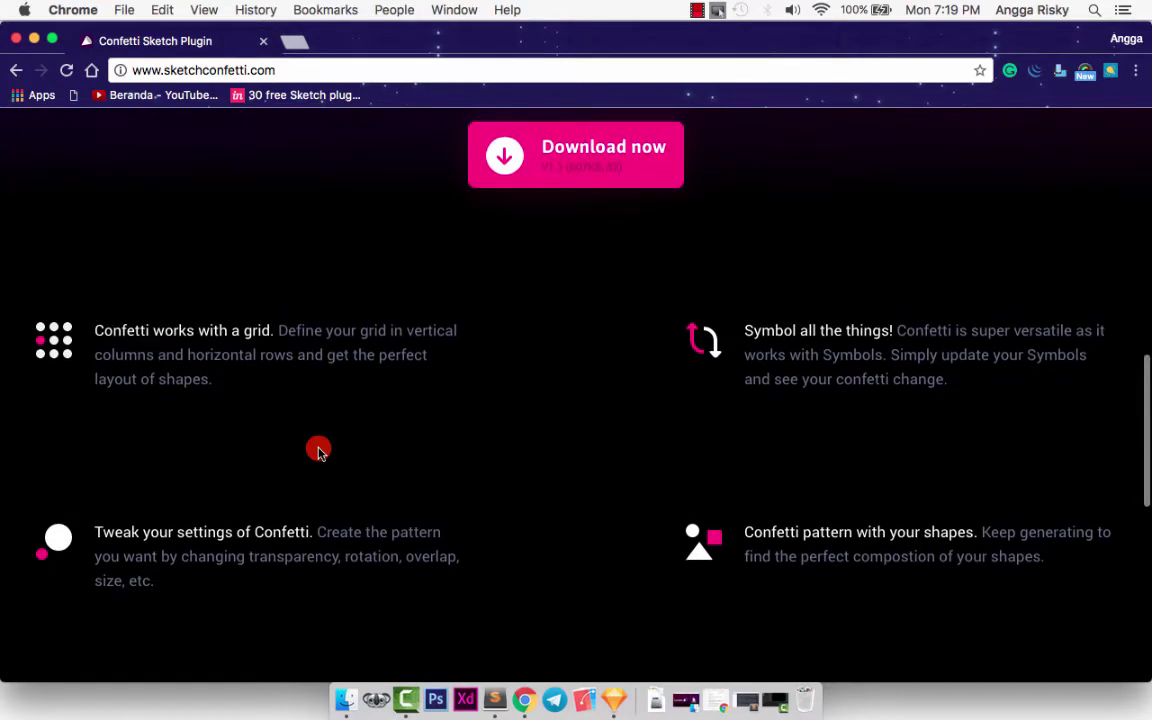
scroll(318, 452, "down", 8)
scroll(318, 450, "up", 20)
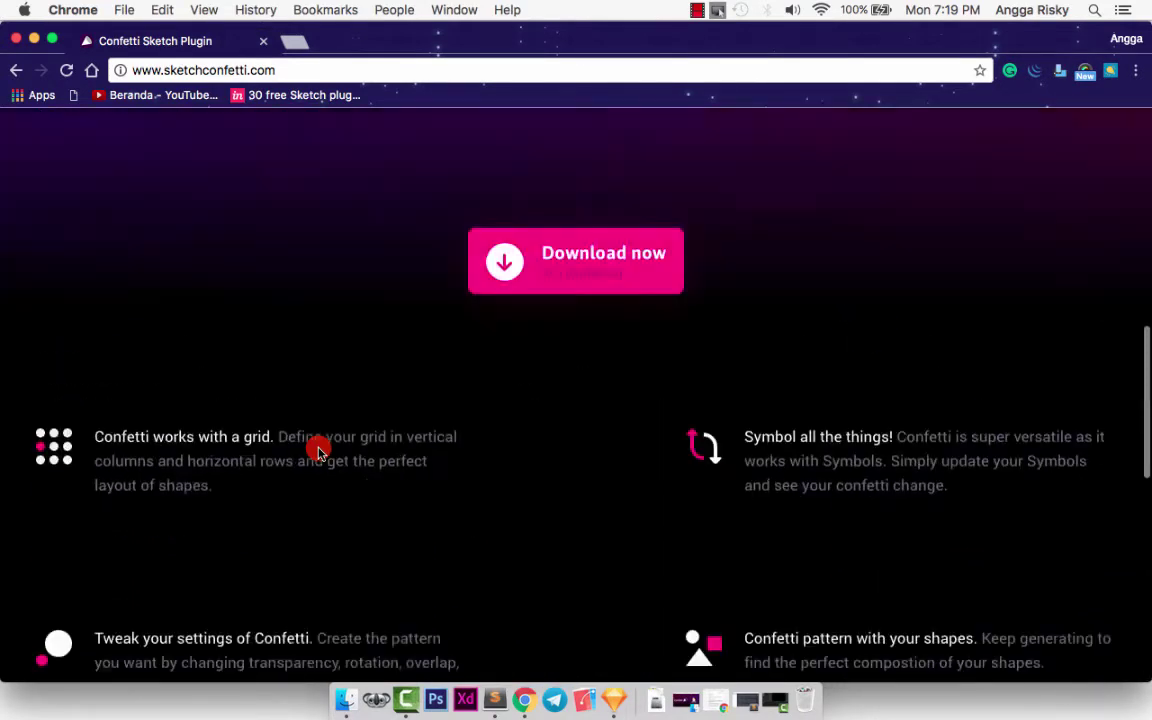
Minimise the browser, view the plugin file in the confetti.dmg window, and minimise that window.
left_click(34, 38)
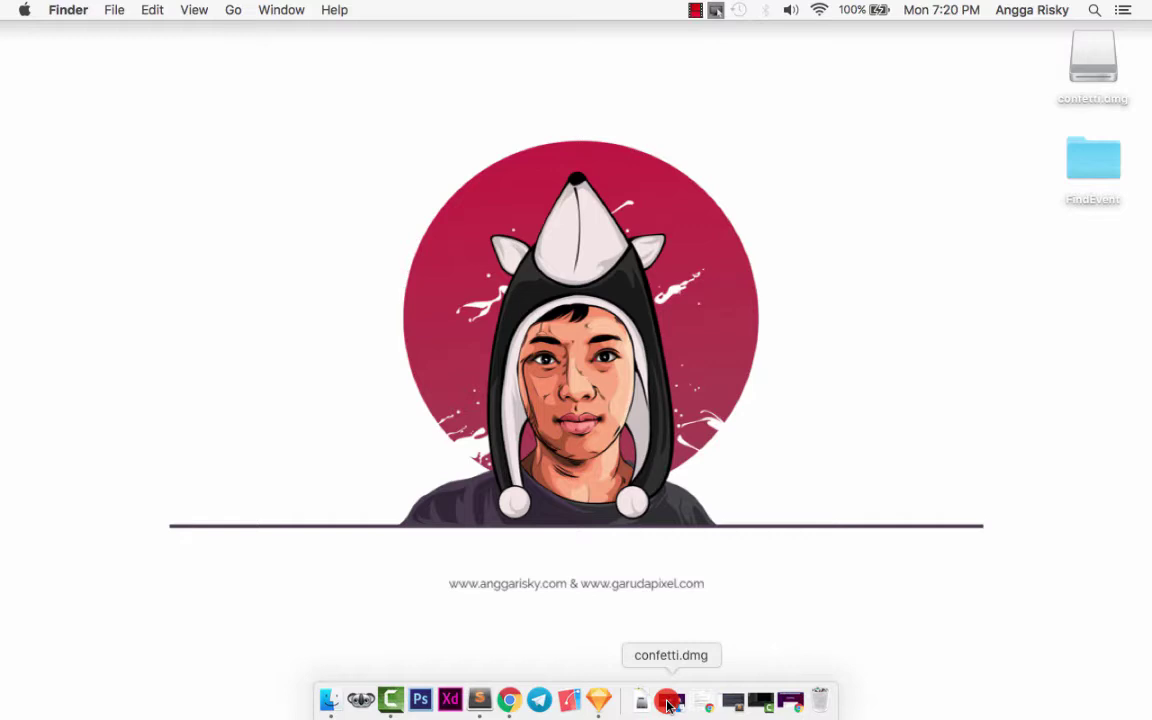
left_click(667, 705)
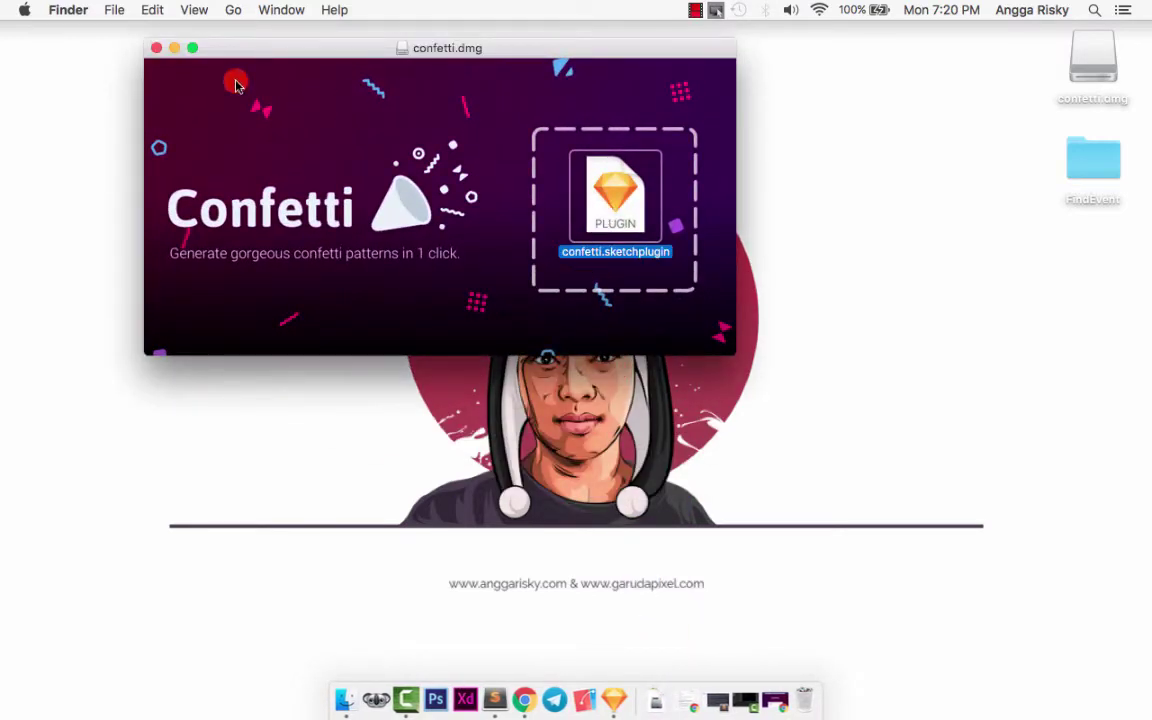
left_click(175, 50)
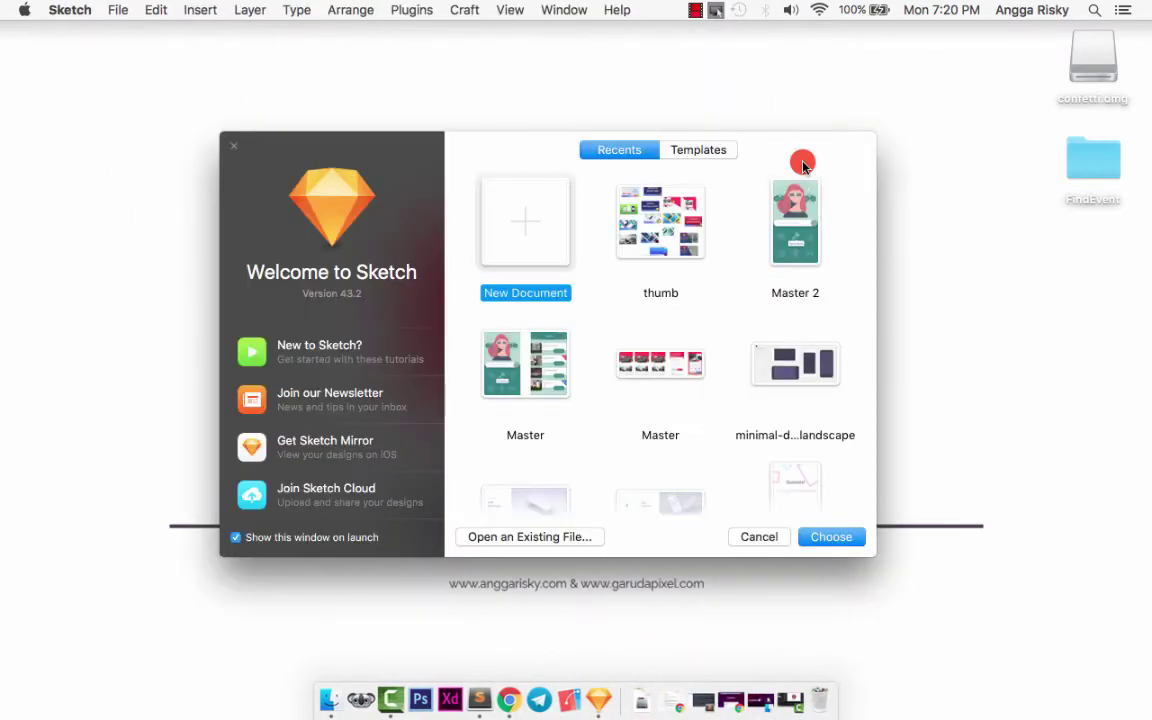
Create a new document in Sketch and add an artboard from the 512 - Play Store preset.
left_click(831, 540)
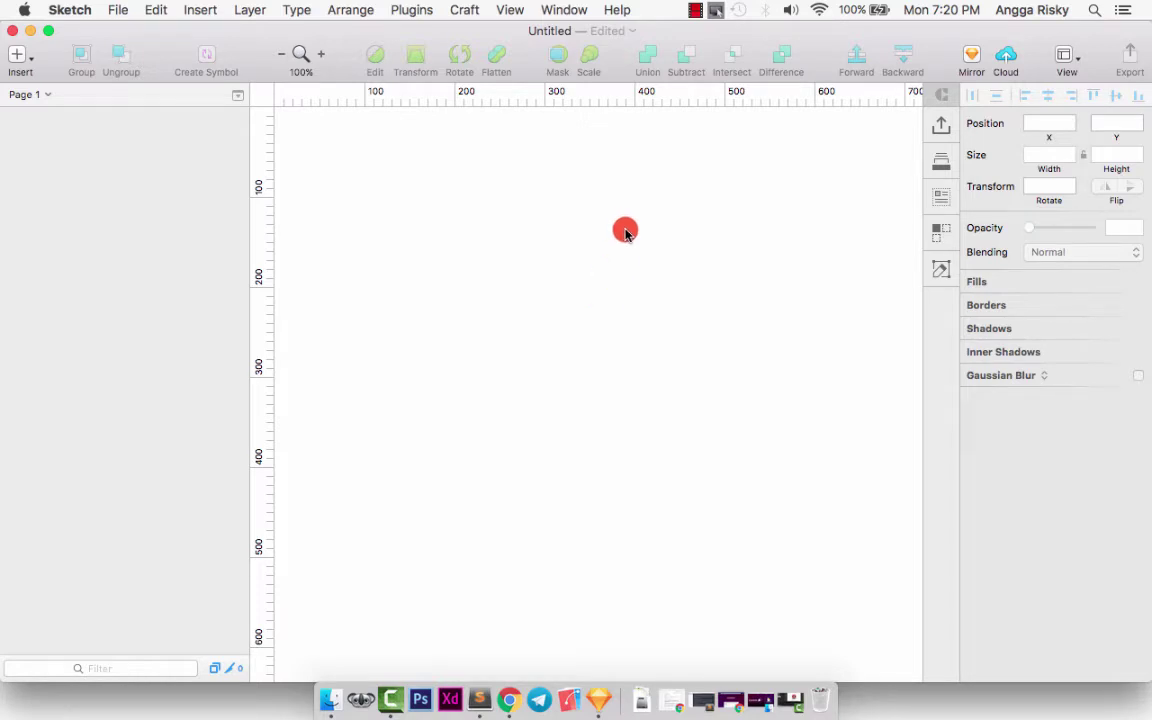
key("a")
scroll(1009, 380, "down", 5)
left_click(1000, 533)
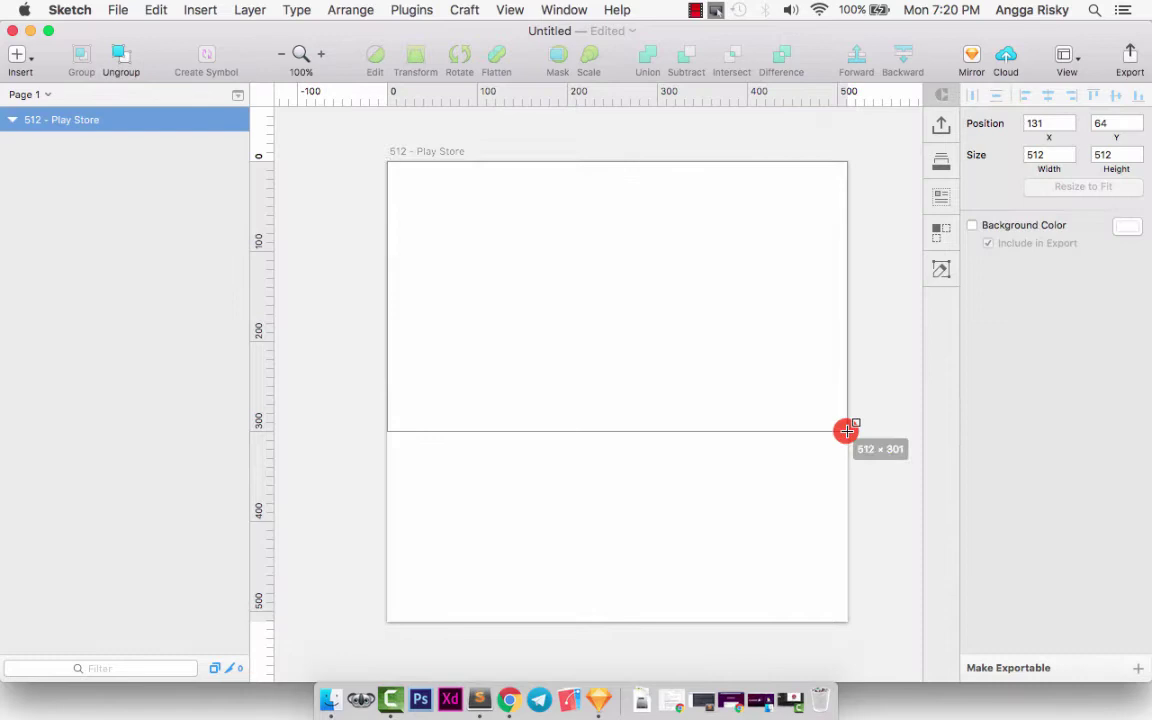
Draw a 512 × 282 rectangle across the artboard's upper part and give it a linear gradient fill.
left_click_drag(846, 431, 847, 415)
left_click(1000, 375)
left_click(1011, 355)
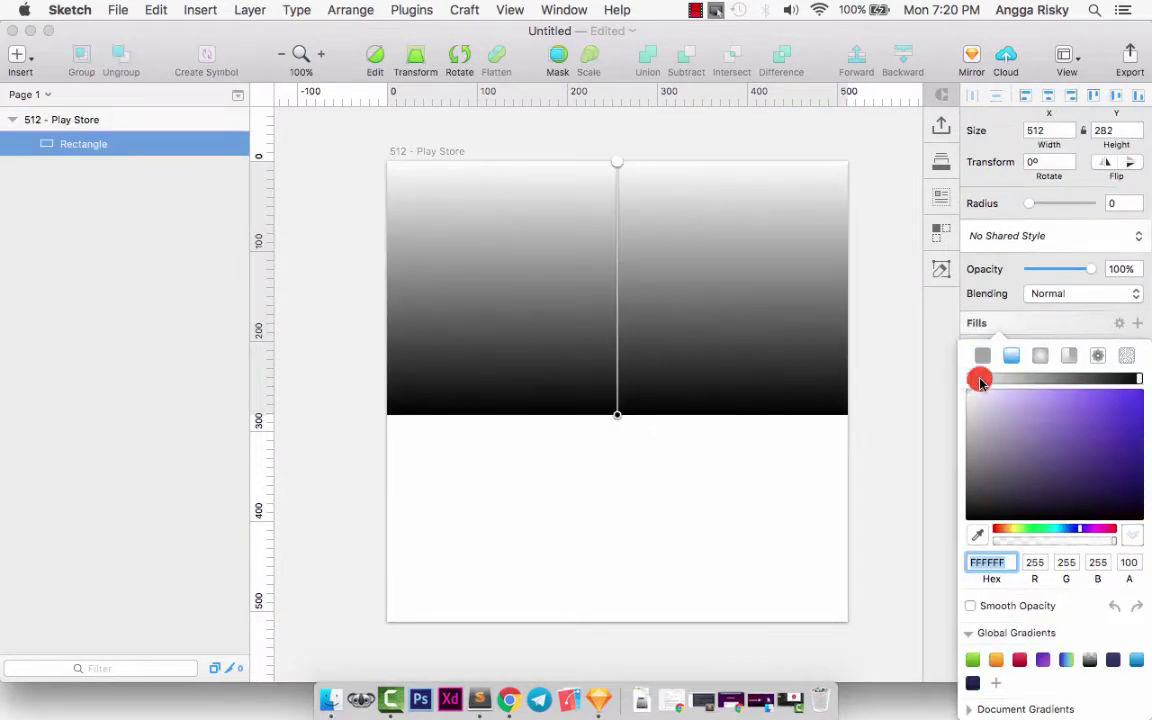
Set the rectangle's gradient to run from purple at its top to light blue 5BE1FF at its bottom.
left_click(1089, 391)
left_click(1139, 378)
left_click(978, 535)
left_click(823, 296)
left_click_drag(1080, 529, 1058, 529)
left_click(1078, 389)
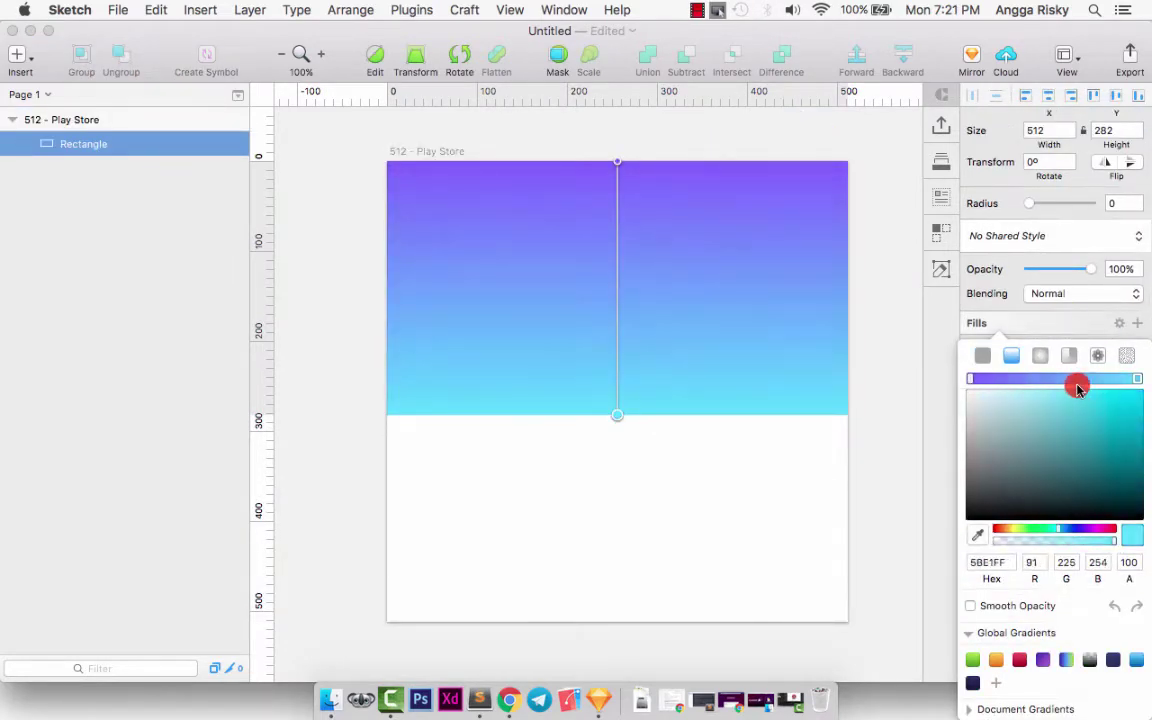
left_click(864, 265)
Draw a horizontally centred white rectangle, about 348 × 217, with a corner radius of 20 and no border.
key("r")
mouse_move(407, 243)
left_mouse_down()
mouse_move(782, 486)
mouse_move(702, 440)
mouse_move(720, 435)
left_mouse_up()
left_click(1049, 94)
left_click(1122, 227)
type("20")
left_click(972, 445)
left_click(998, 375)
left_click_drag(992, 383, 966, 367)
Move the white card down to Y 150 and duplicate it.
left_click(1059, 82)
key("shift+Down")
key("shift+Down")
key("shift+Down")
key("shift+Down")
key("shift+Down")
key("shift+Down")
right_click(559, 419)
left_click(597, 303)
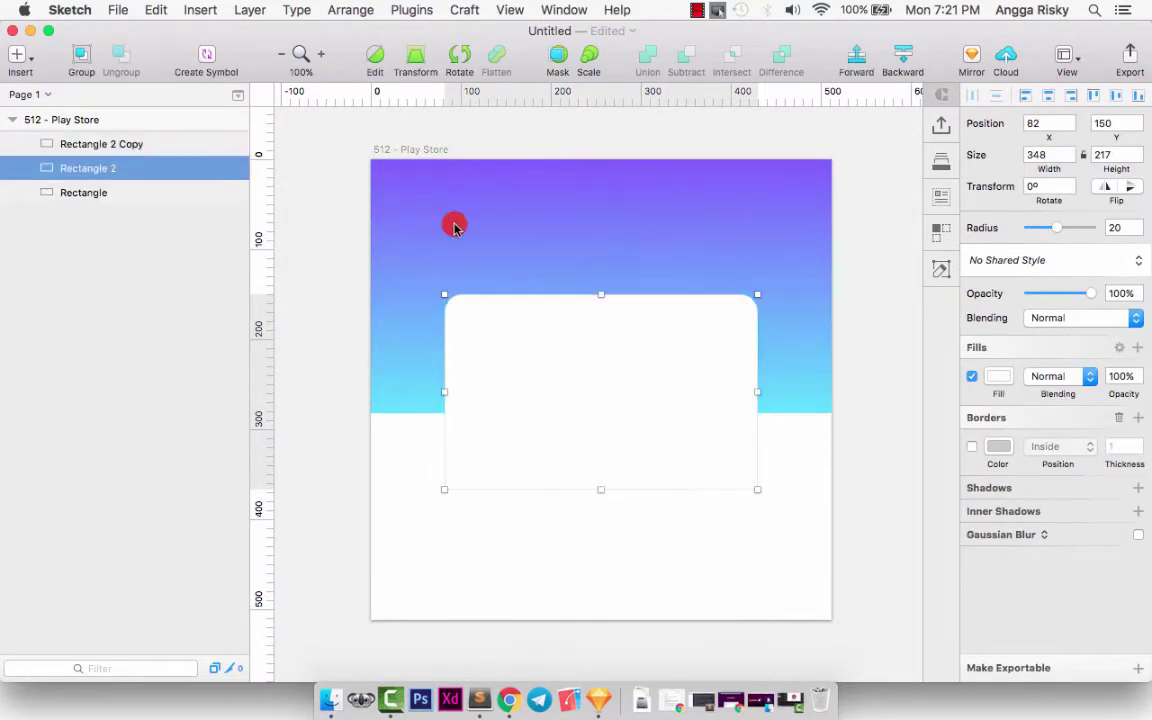
Shrink the lower white card to about 224 × 174 and centre it horizontally on the artboard.
left_click_drag(757, 391, 666, 388)
left_click_drag(556, 294, 554, 333)
left_click_drag(445, 410, 466, 406)
left_click(1050, 96)
Add a shadow with a blur of 20 to the smaller card and soften the shadow's colour.
left_click(1001, 487)
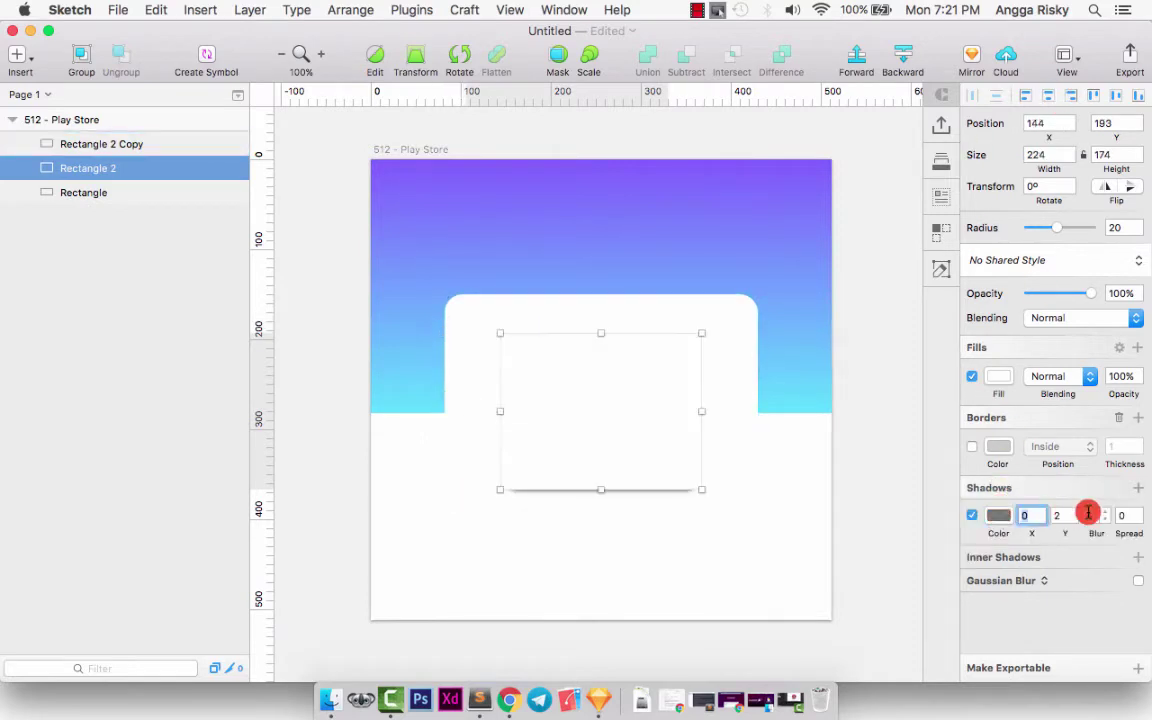
left_click(1088, 514)
type("20")
left_click(999, 515)
left_click_drag(992, 352, 962, 365)
left_click(880, 348)
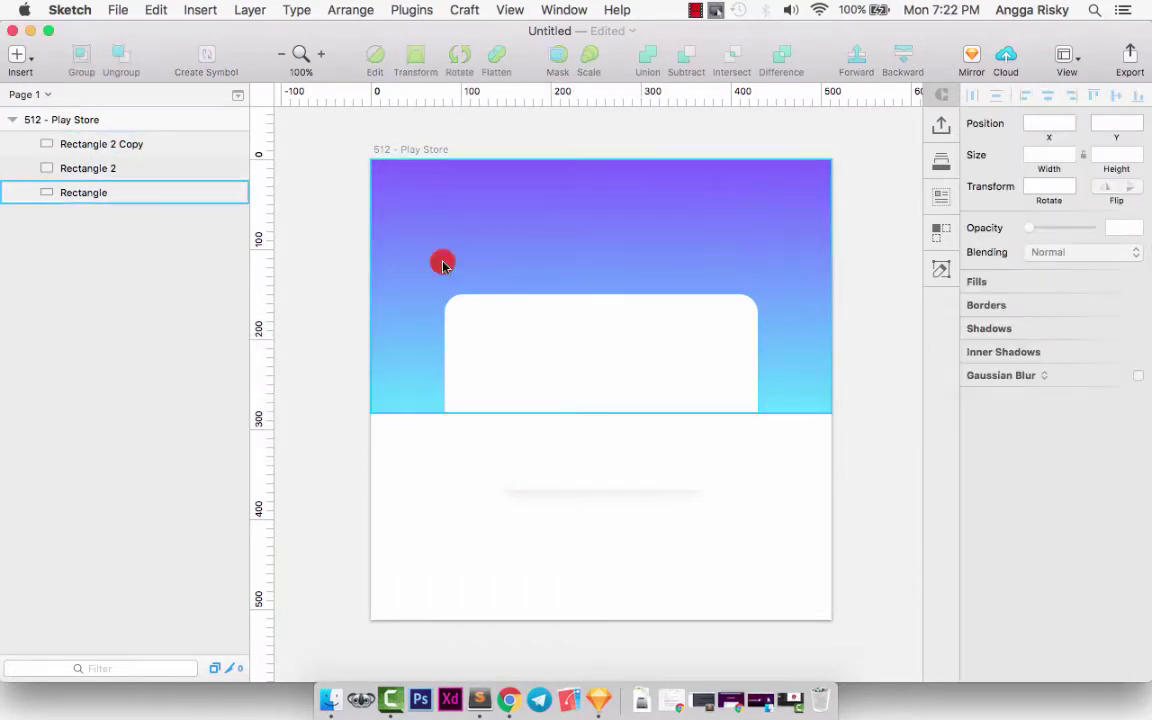
Turn on the artboard's background colour and set it to pale blue EDF9FF.
left_click(410, 149)
left_click(1127, 226)
left_click(1057, 404)
left_click_drag(1030, 300, 979, 225)
left_click(878, 223)
scroll(878, 223, "down", 1)
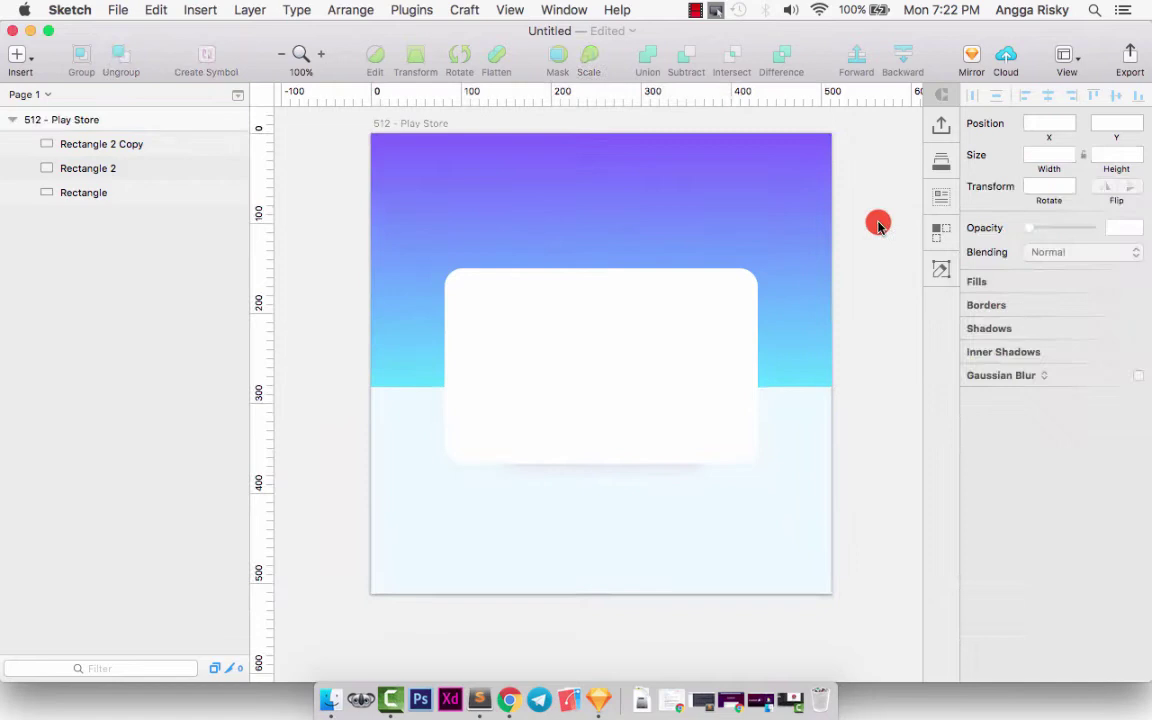
scroll(878, 225, "up", 1)
Draw a closed triangular flap, about 355.5 × 129, pointing down from the large card's upper edge with the Vector tool.
left_click(640, 375)
key("v")
left_click(443, 270)
left_click(612, 386)
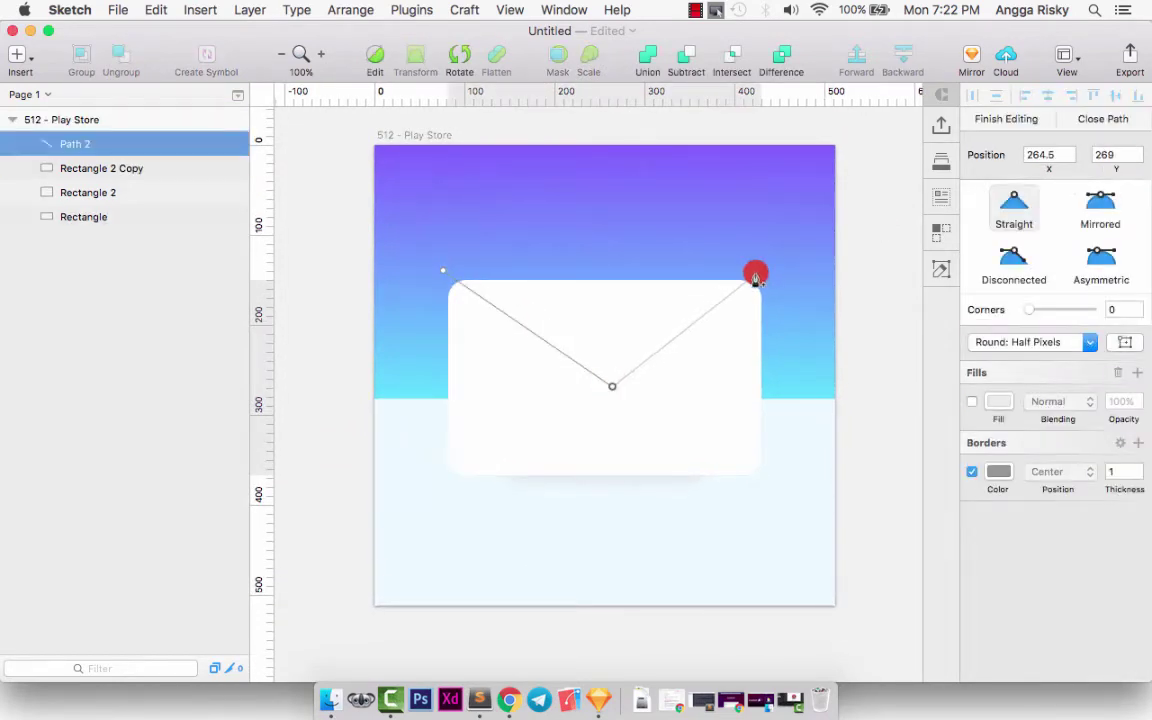
left_click(756, 273)
left_click(443, 270)
Remove the triangular flap's border and fill it with pink FFA6A6.
left_click(972, 414)
left_click(998, 346)
left_click(1028, 368)
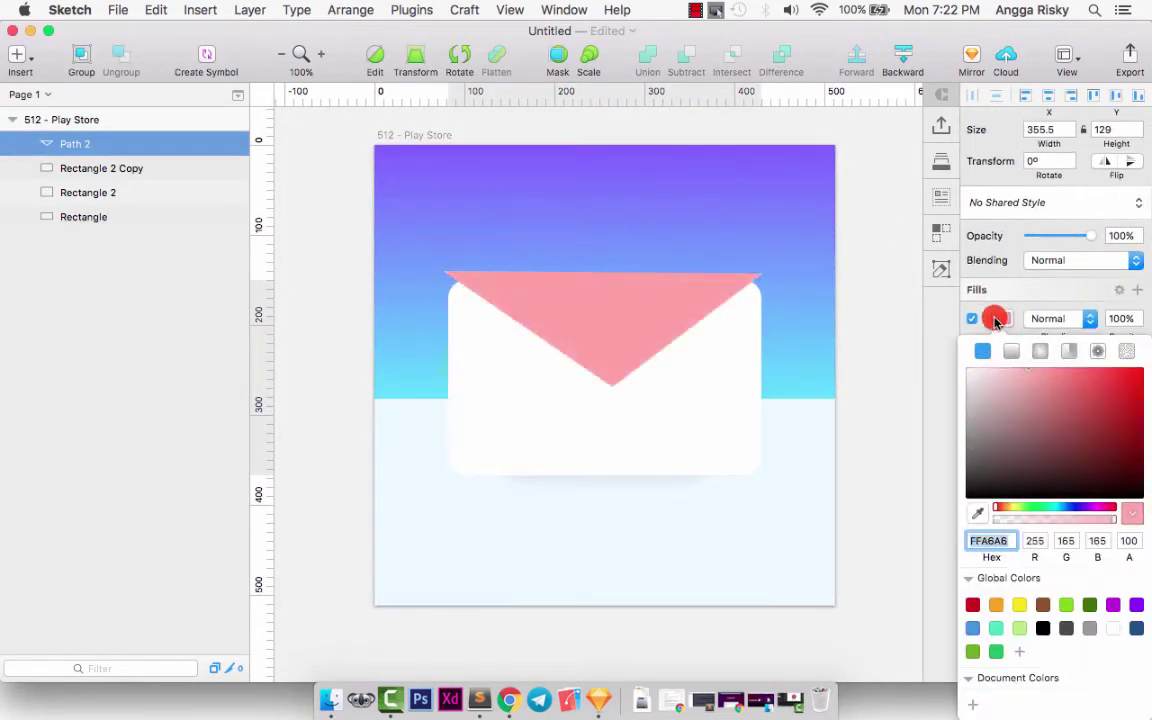
Group the flap with the large white card and use the card as a mask for it.
left_click(97, 167, "shift")
key("super+g")
left_click(26, 144)
right_click(111, 191)
left_click(132, 621)
Fill the flap with white and try a drop shadow on it.
left_click(100, 168)
left_click(994, 319)
left_click(1113, 628)
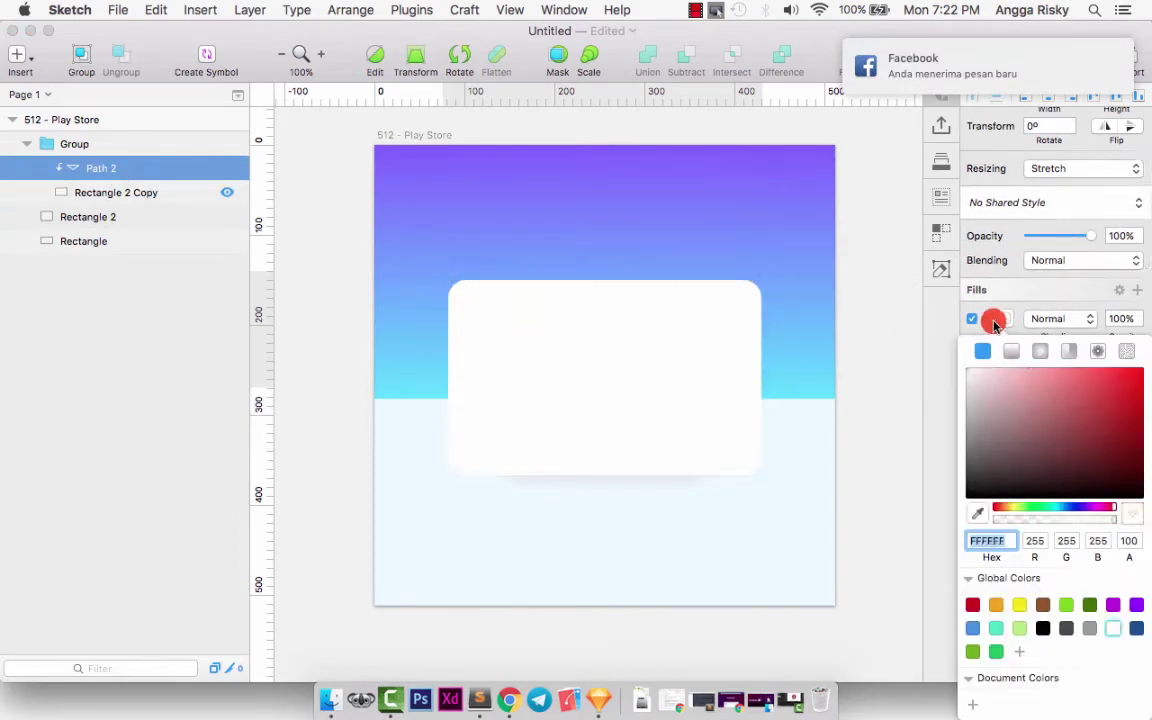
left_click(324, 228)
left_click(1039, 489)
left_click(972, 517)
left_click(1118, 490)
key("super+equal")
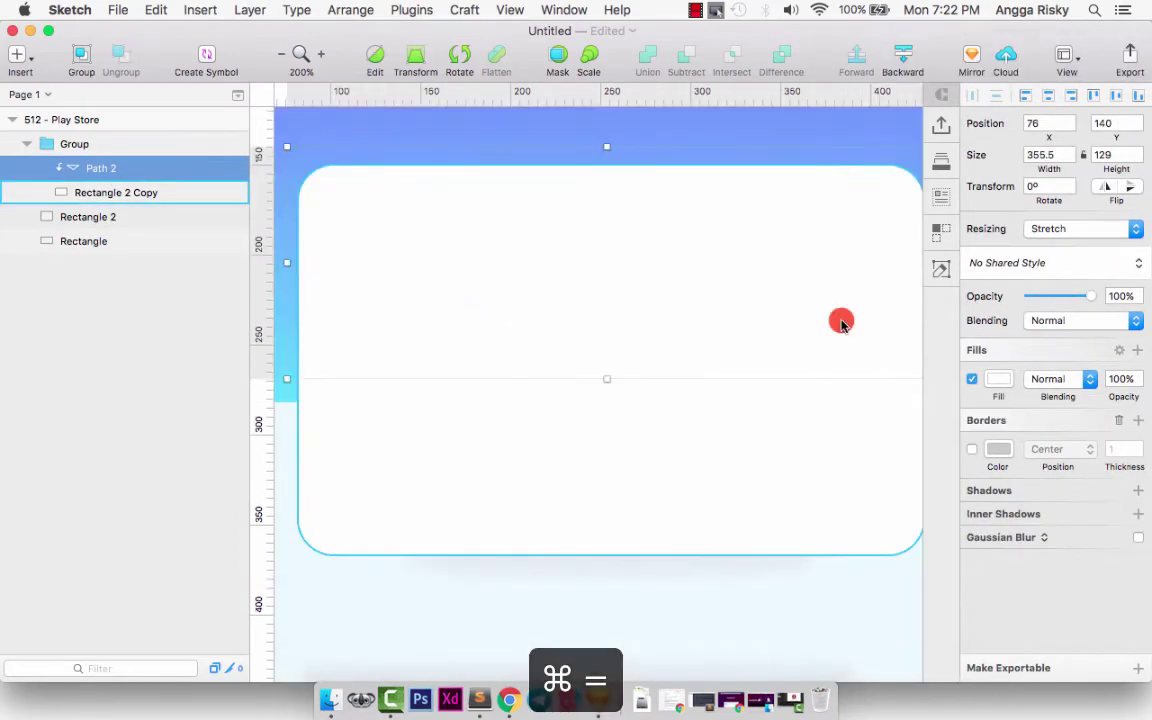
Fill the envelope flap with a light pink.
left_click(998, 379)
left_click(1018, 369)
left_click(1005, 319)
scroll(632, 298, "right", 1)
Duplicate the flap and shrink one copy to about 113 × 41 near the flap's tip.
key("super+c")
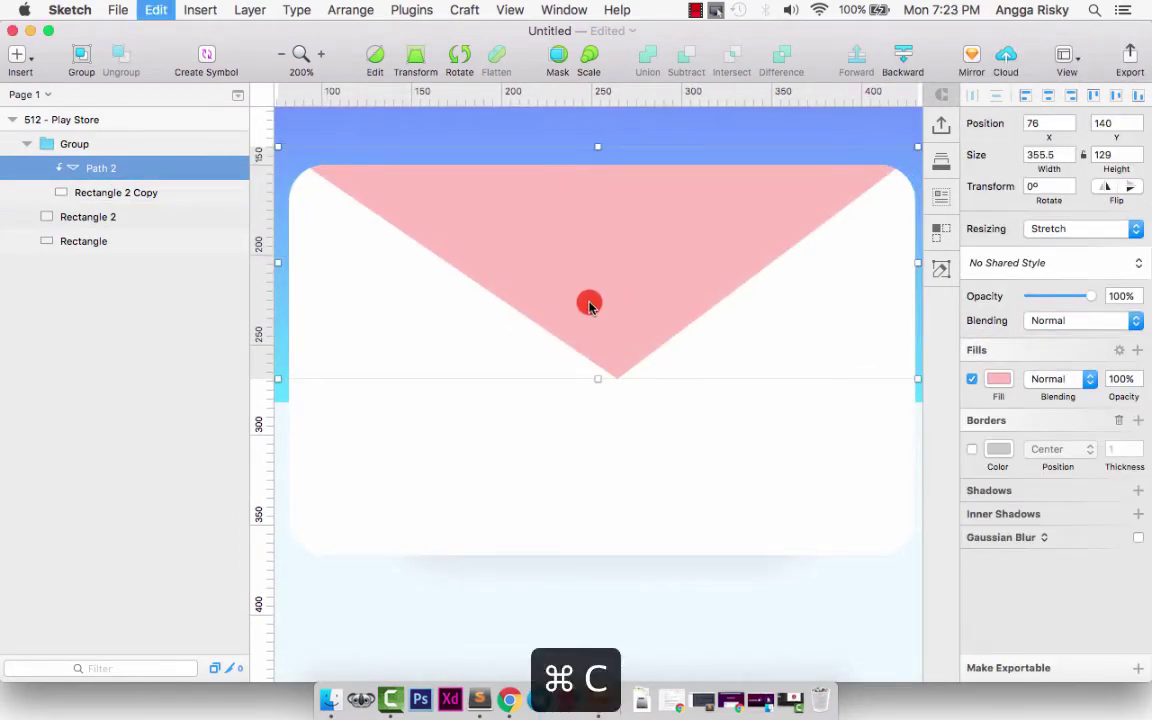
key("super+v")
left_click_drag(915, 147, 481, 303)
left_click_drag(352, 329, 586, 310)
Turn off the small flap copy's fill, add a shadow with a blur of 20, and adjust the shadow's colour.
left_click(972, 383)
left_click(1039, 490)
left_click(1096, 516)
type("30")
key("shift+Down")
key("super+minus")
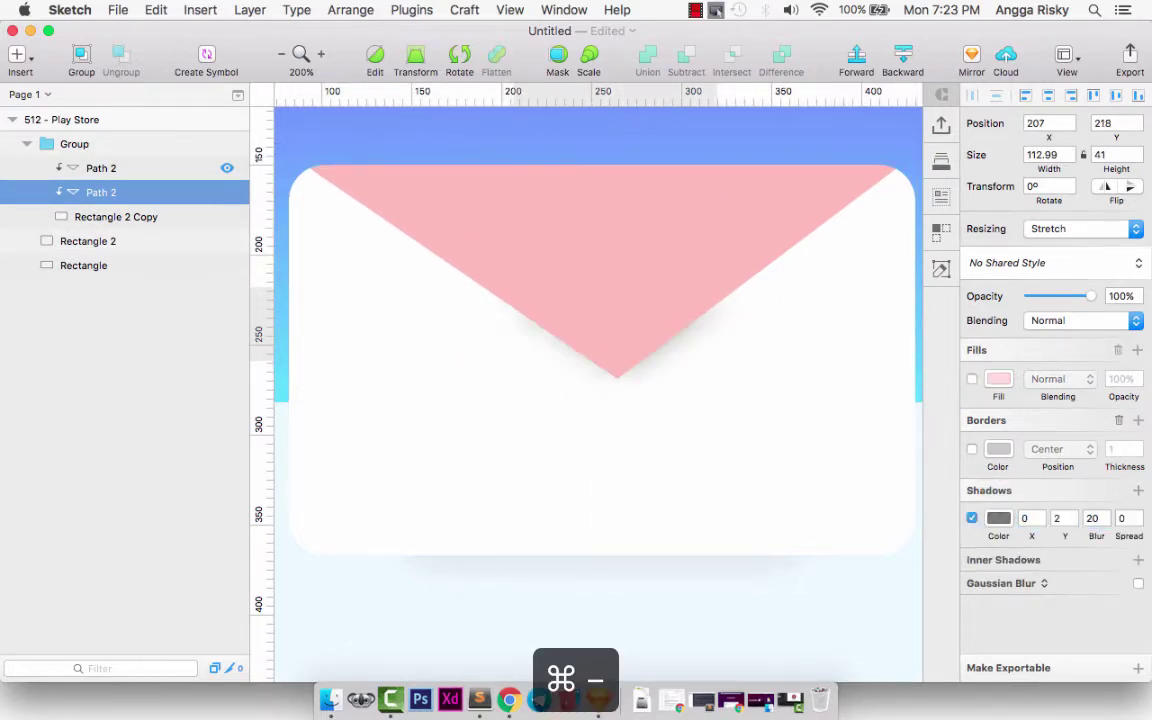
left_click(998, 518)
left_click_drag(997, 373, 944, 450)
Change the large flap's fill colour to white FFFFFF.
left_click(660, 318)
left_click(997, 382)
left_click(977, 513)
left_click(732, 512)
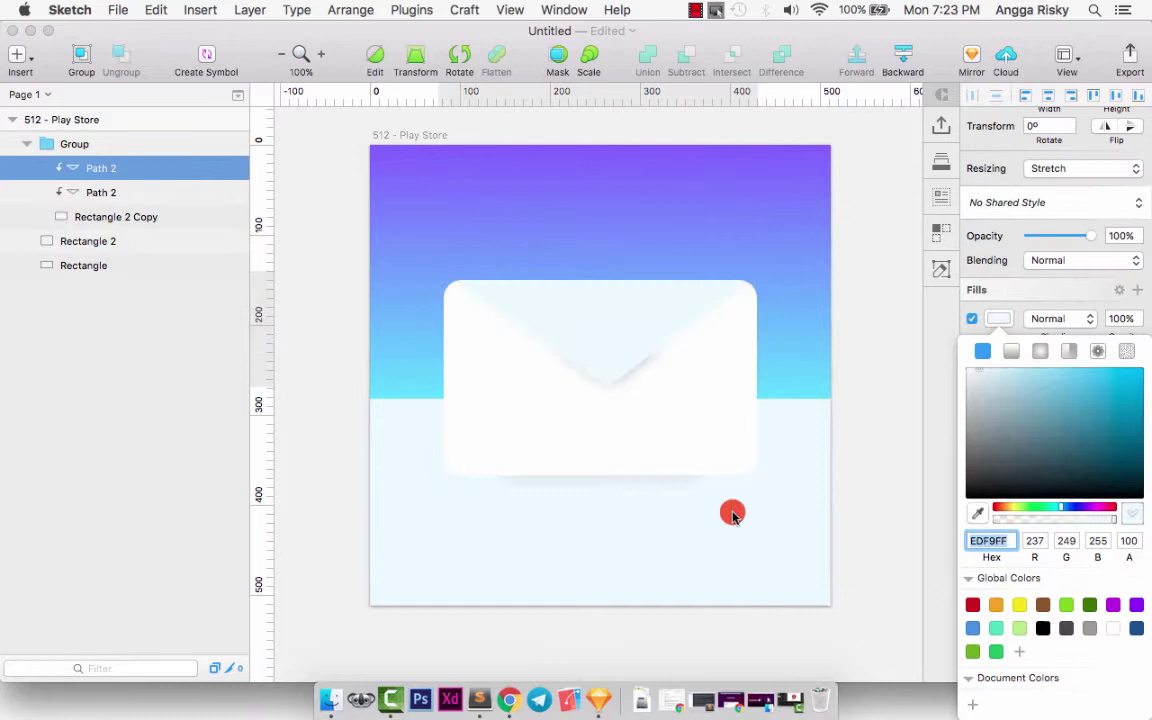
left_click_drag(978, 371, 938, 338)
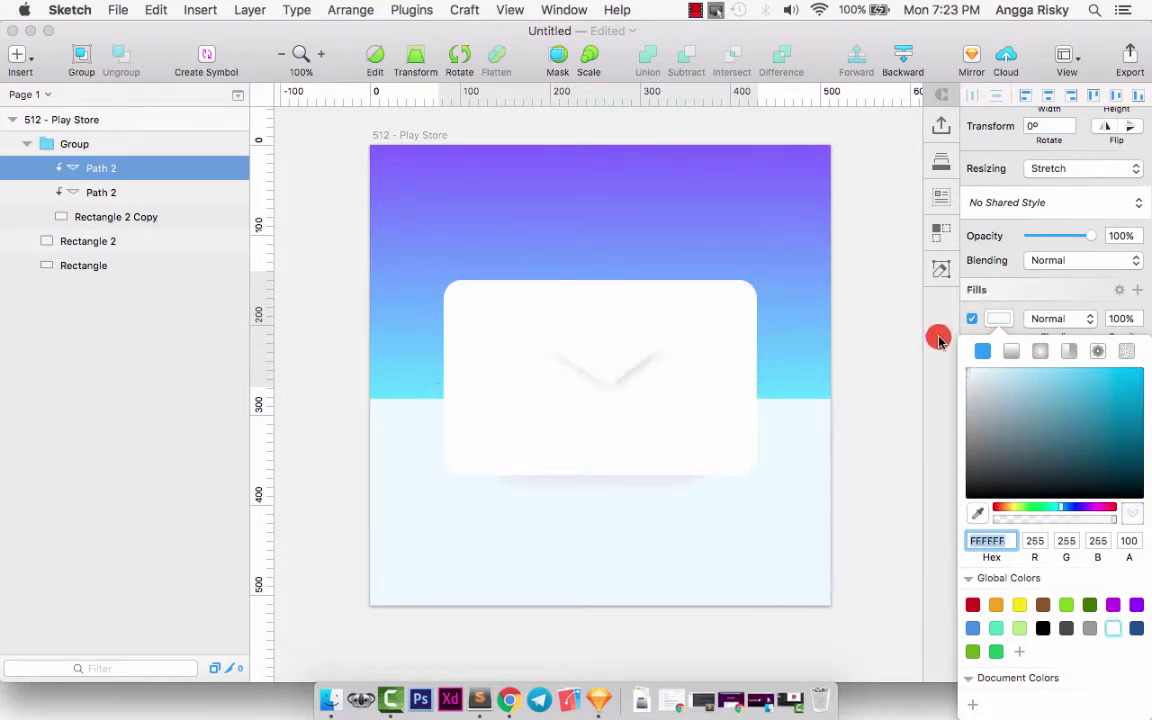
Fill the envelope body with a very light grey so it contrasts with the white flap.
left_click(689, 401)
key("super+equal")
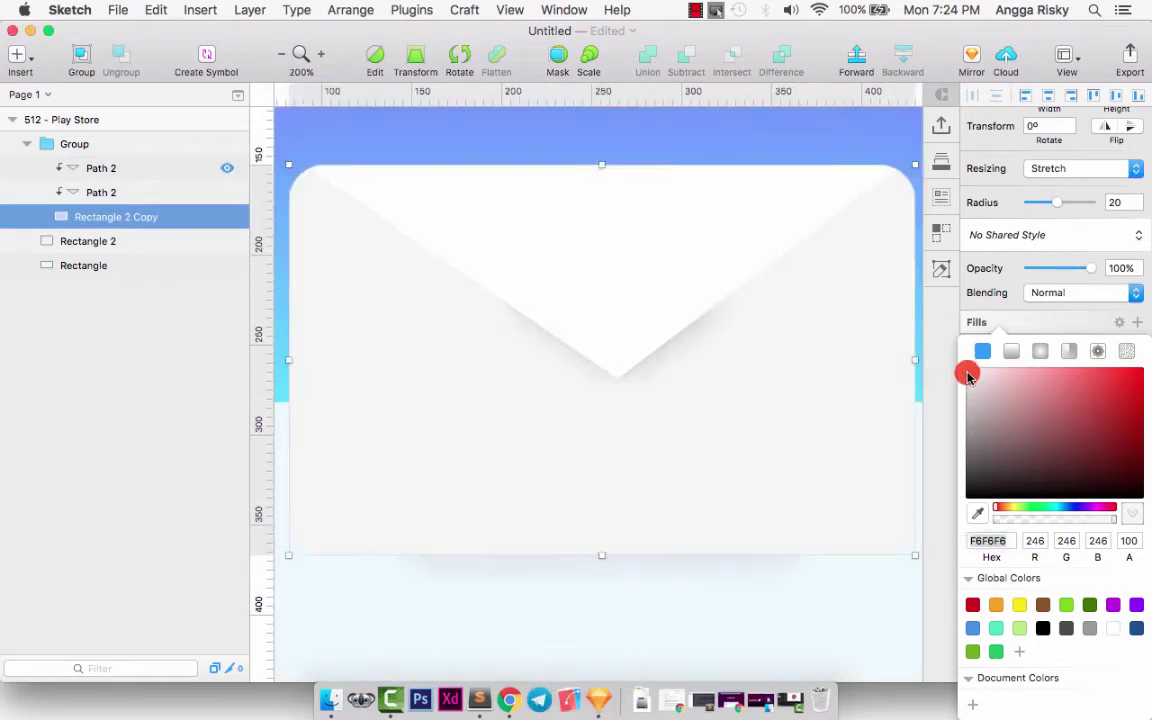
left_click(966, 374)
key("super+minus")
left_click(885, 285)
Add the text "New Invitation" above the envelope and set its font size to 50.
scroll(885, 285, "up", 2)
key("t")
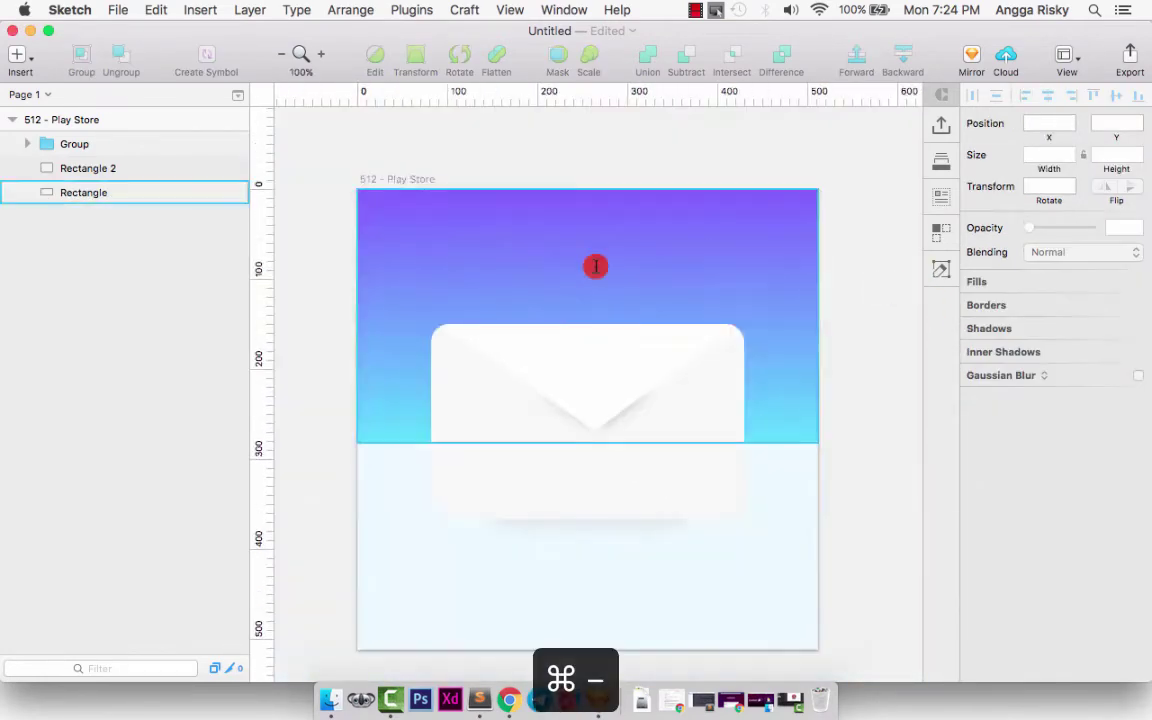
left_click(543, 251)
type("New Invitation")
left_click(1110, 309)
type("50")
key("Return")
Change the title's typeface to Rancho.
left_click(1050, 260)
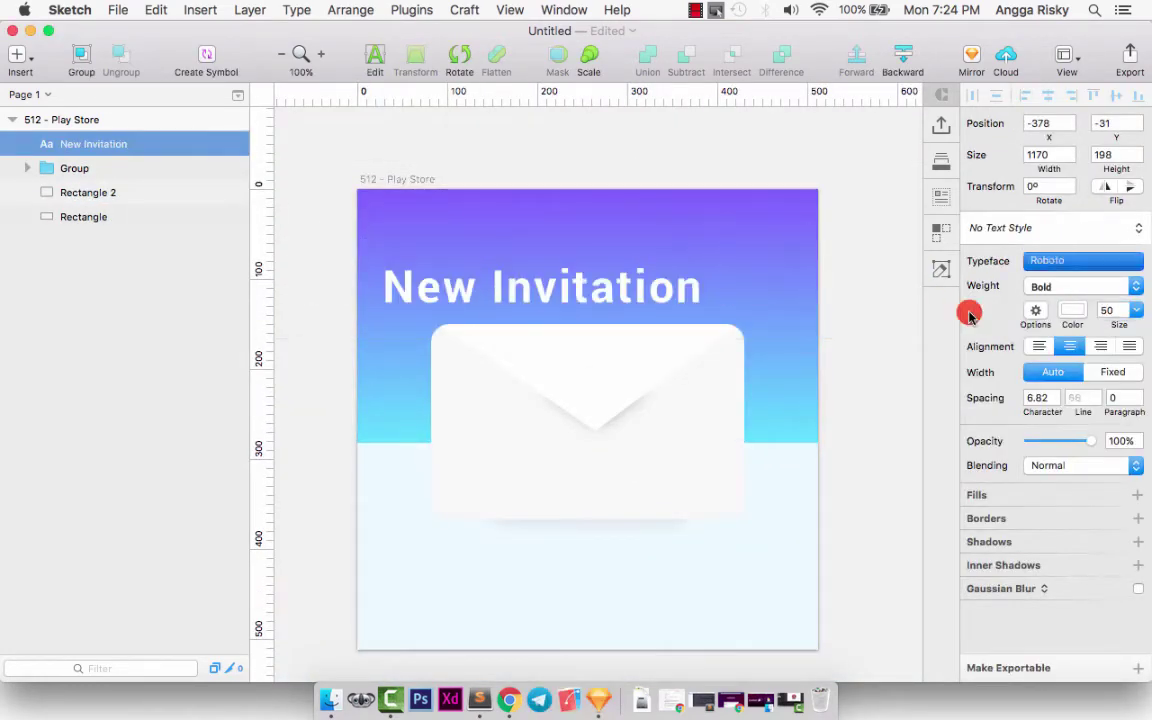
type("ranc")
left_click(1026, 336)
Move the title so it is centred above the envelope at X 132, Y 52.
left_click(625, 280)
key("shift+Right")
key("shift+Right")
key("shift+Right")
key("shift+Right")
key("shift+Right")
key("shift+Up")
key("shift+Up")
key("shift+Up")
scroll(817, 172, "down", 3)
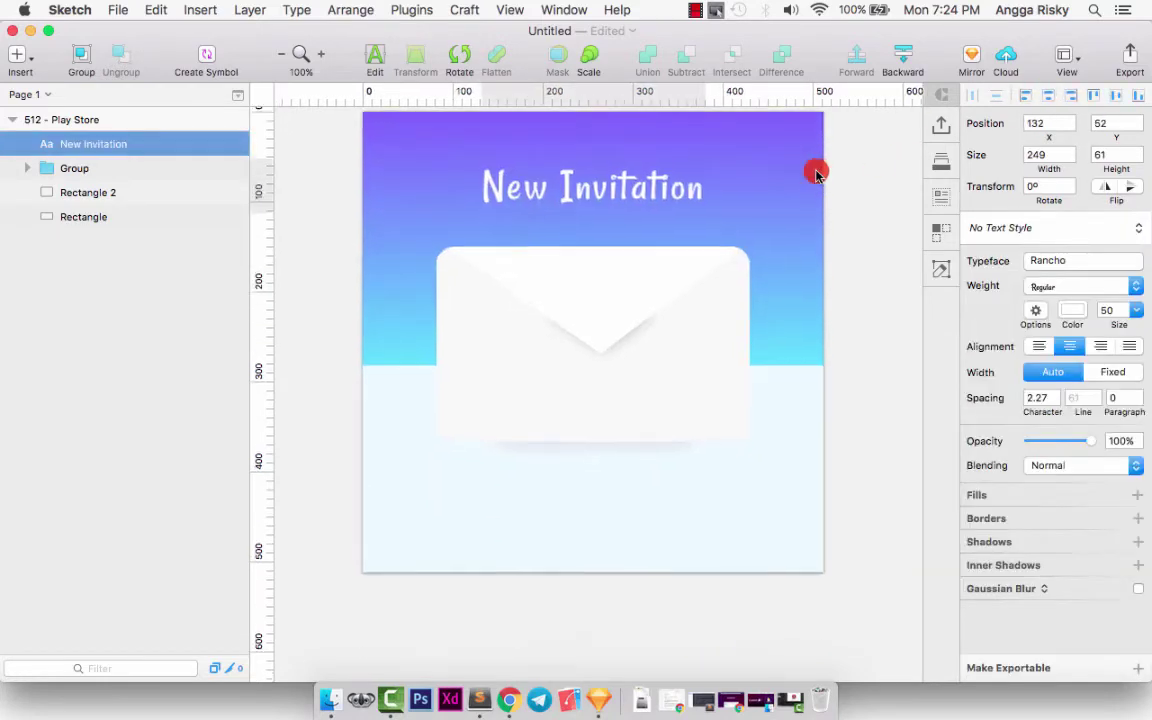
Draw a 60 × 60 circle on the envelope's lower edge and position it at X 233, Y 334.
scroll(817, 172, "up", 1)
key("o")
mouse_move(553, 428)
left_mouse_down()
mouse_move(637, 472)
mouse_move(607, 464)
left_mouse_up()
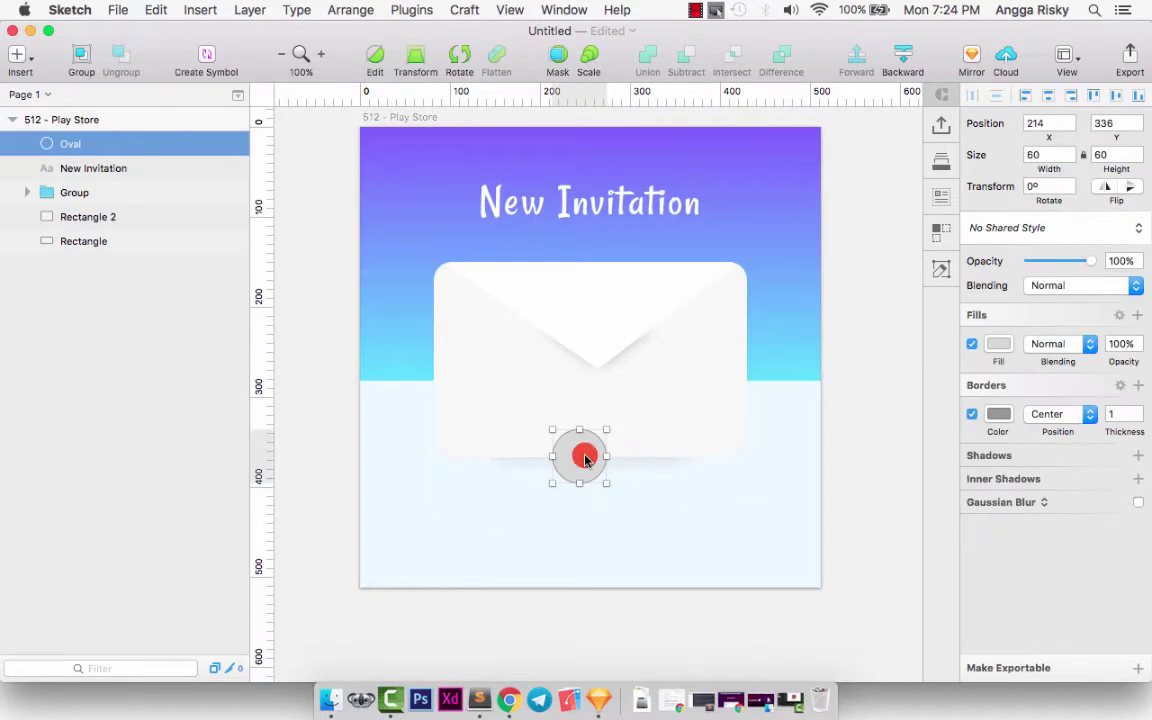
left_click(1048, 95)
key("alt+shift+Right")
key("alt+Left")
key("alt+Left")
key("alt+Left")
Remove the circle's border and fill it with a pinkish red.
left_click(972, 414)
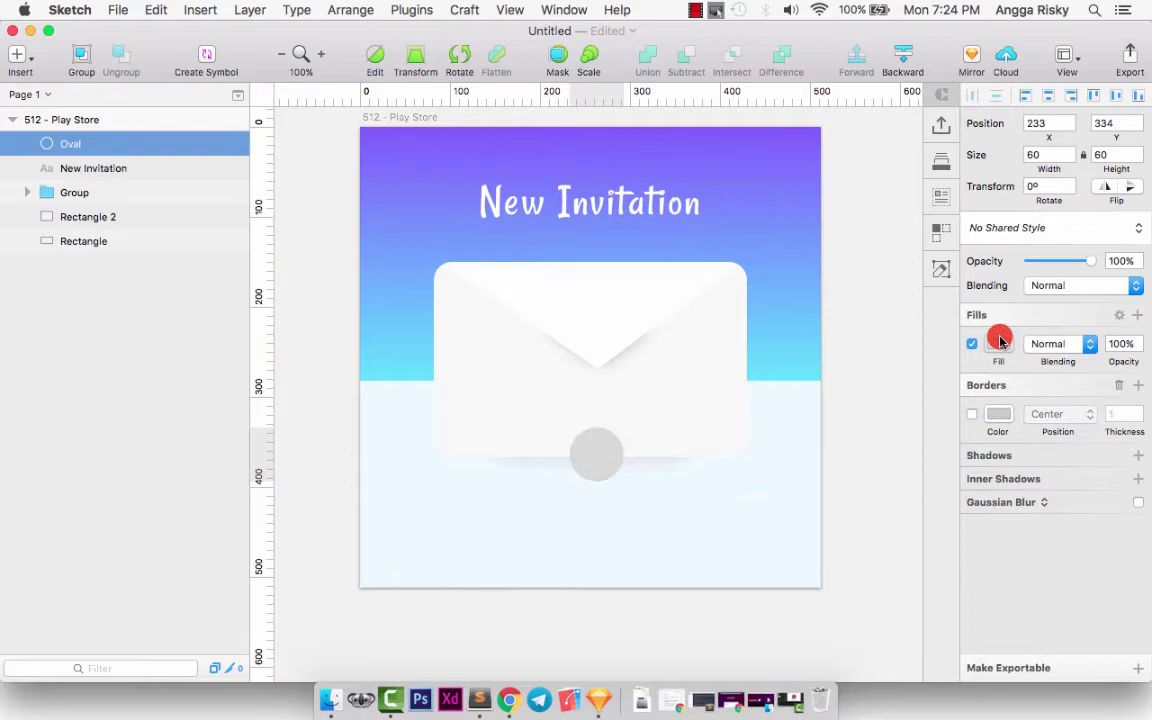
left_click(998, 343)
left_click(977, 513)
left_click(764, 221)
left_click_drag(1072, 507, 972, 503)
left_click(916, 353)
Add a shadow with a blur of 10 to the circle.
left_click(996, 455)
left_click(1094, 483)
type("10")
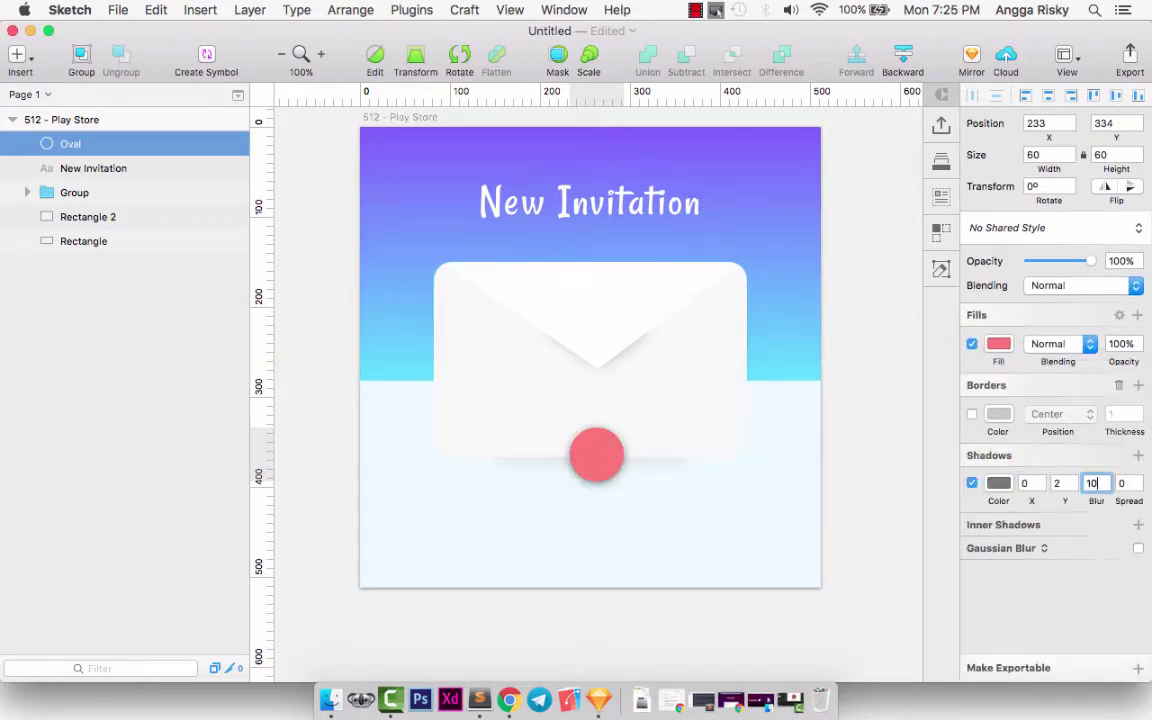
Reduce the circle's shadow colour opacity to 20%.
left_click(998, 483)
left_click(1126, 504)
type("20")
key("Return")
left_click(999, 305)
Add the text "Open" in the centre of the circle with a font size of 20.
key("t")
left_click(601, 458)
type("Open")
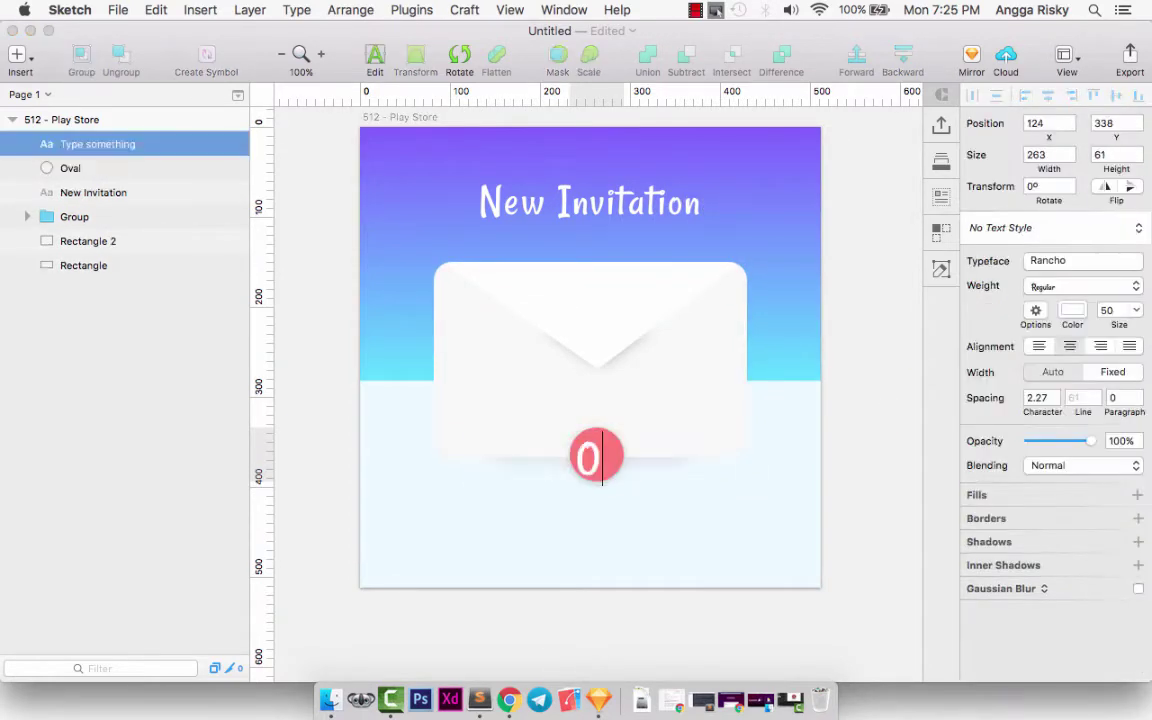
key("Escape")
left_click(1115, 311)
type("20")
key("Return")
Fill the circle with purple 816BFF sampled from the background gradient.
left_click(597, 440)
left_click(999, 345)
left_click(977, 512)
left_click(738, 203)
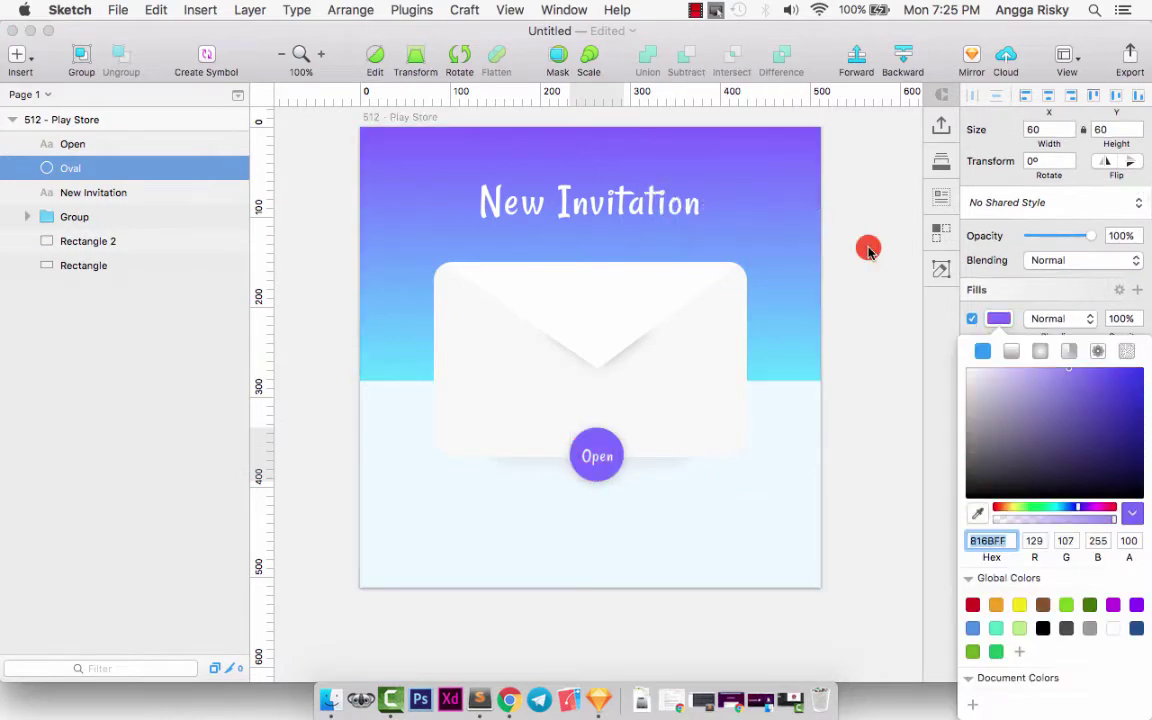
left_click(868, 249)
Switch to Chrome to view the Confetti plugin website, and return to the Sketch design.
scroll(868, 250, "up", 1)
scroll(868, 250, "up", 2)
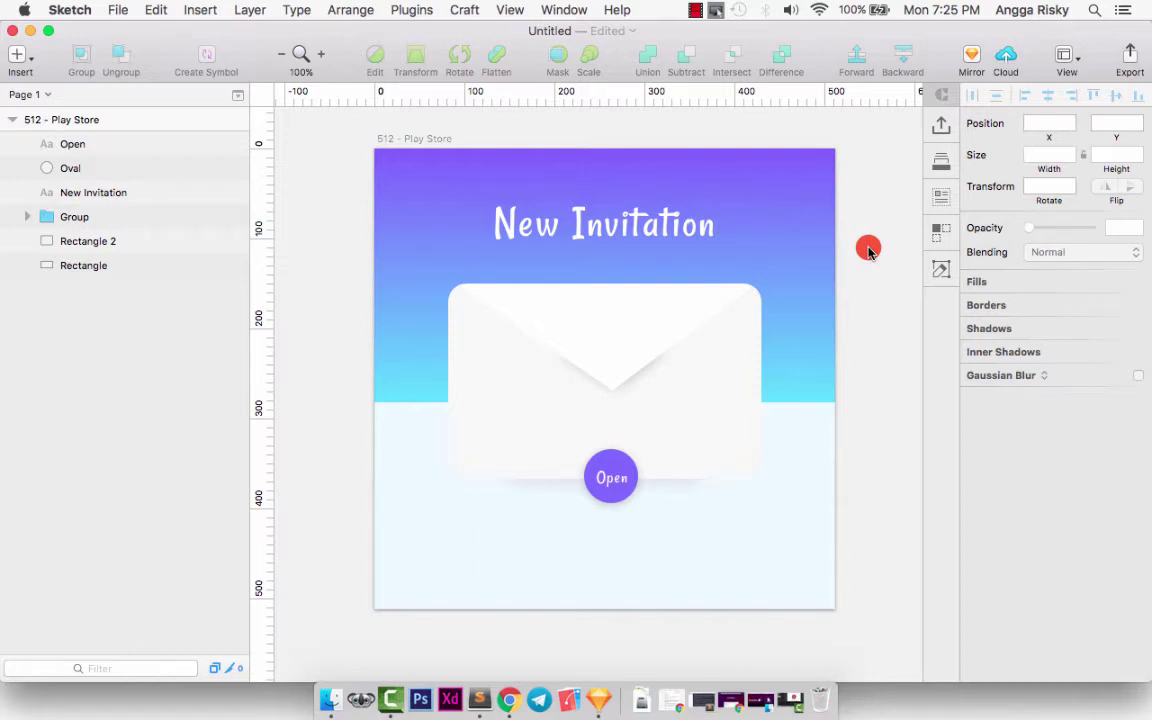
key("F1")
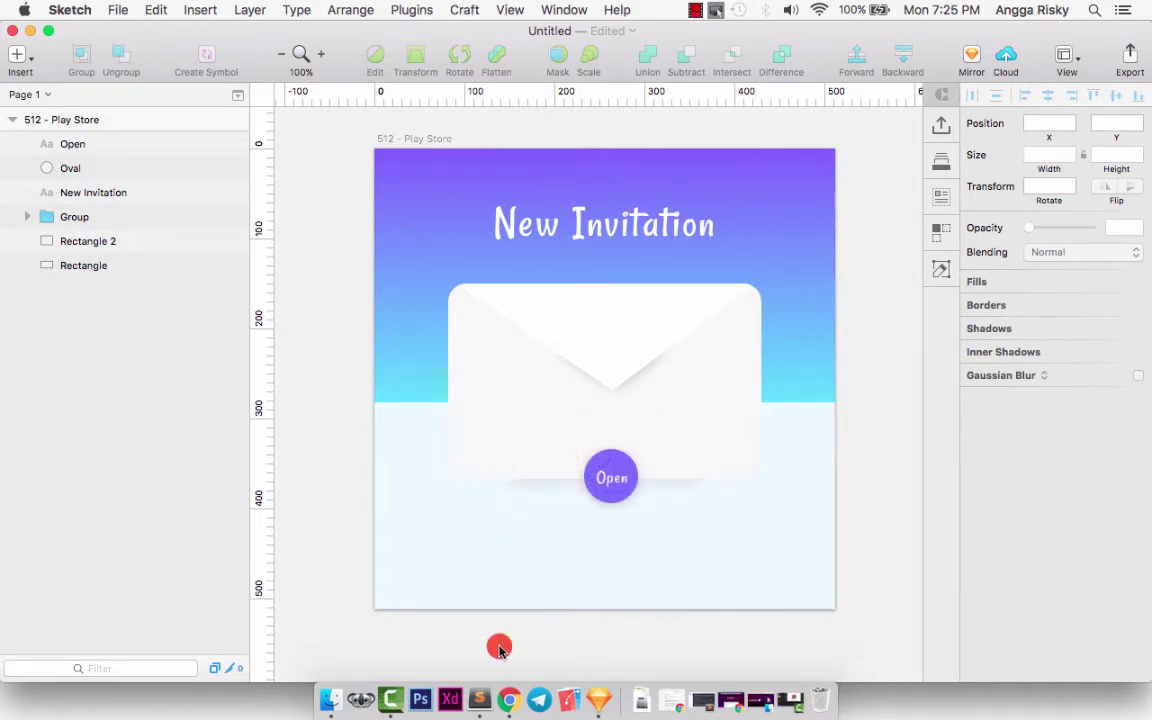
left_click(509, 700)
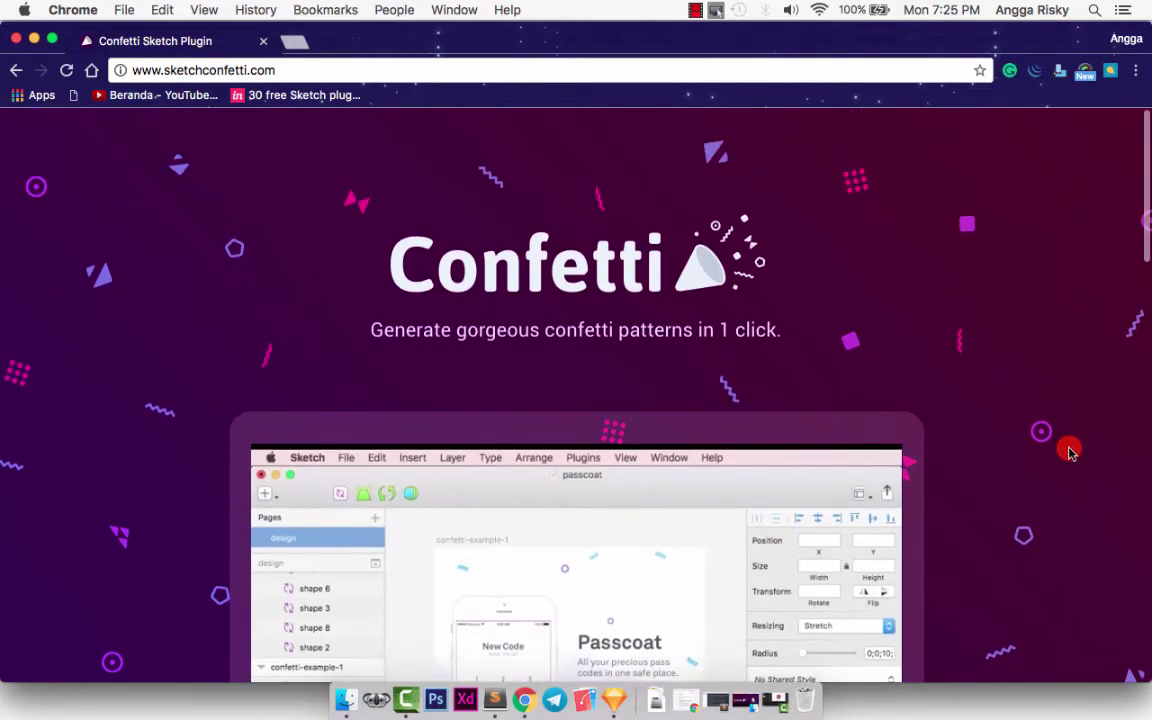
left_click(620, 702)
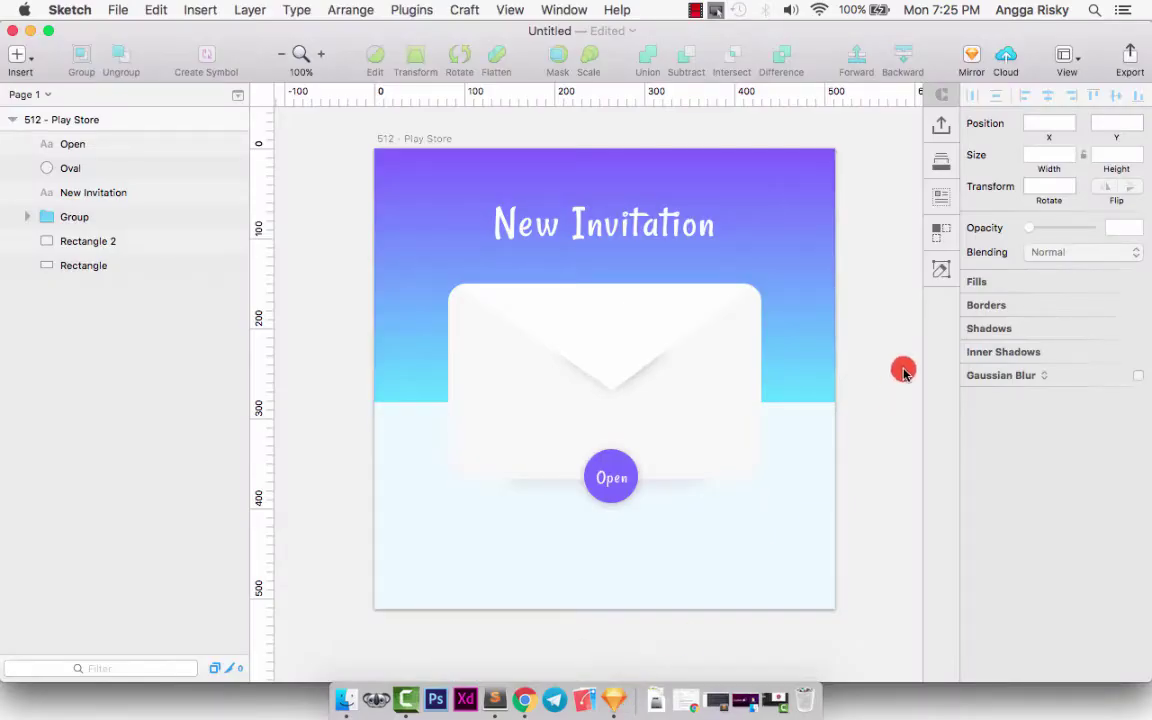
Draw an open four-point zigzag path about 28 × 11 in the pale area below the envelope's lower-left corner.
scroll(903, 372, "down", 2)
key("super+equal")
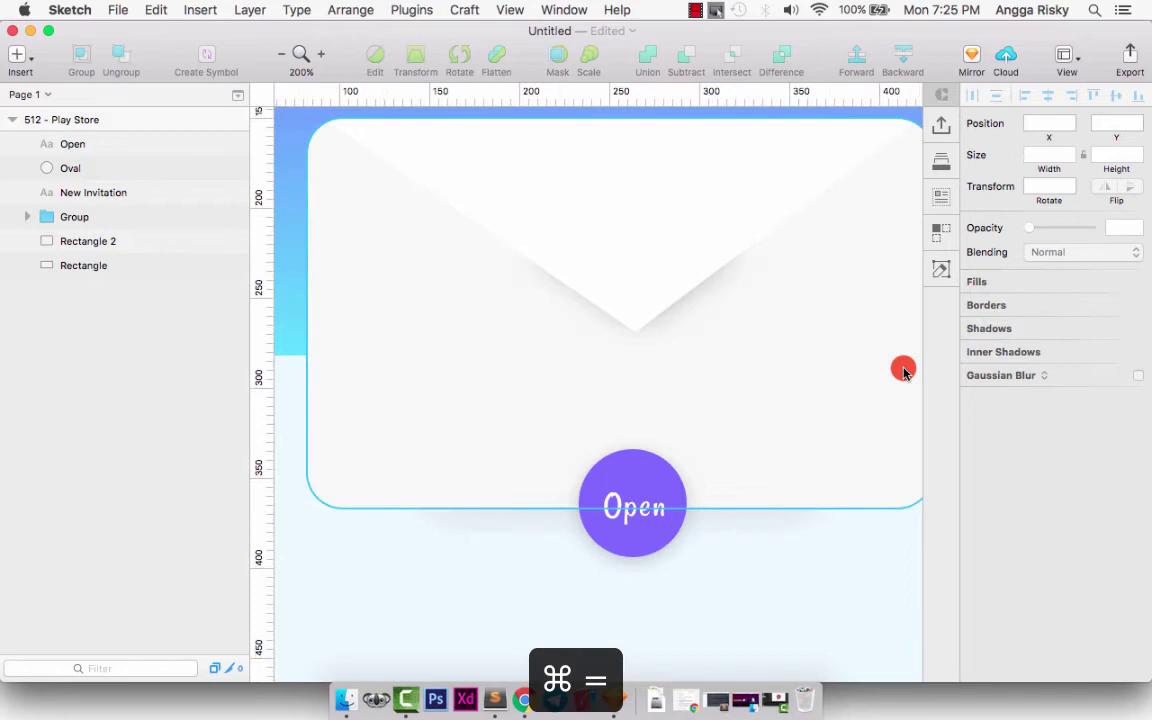
scroll(903, 372, "down", 2)
scroll(903, 372, "left", 2)
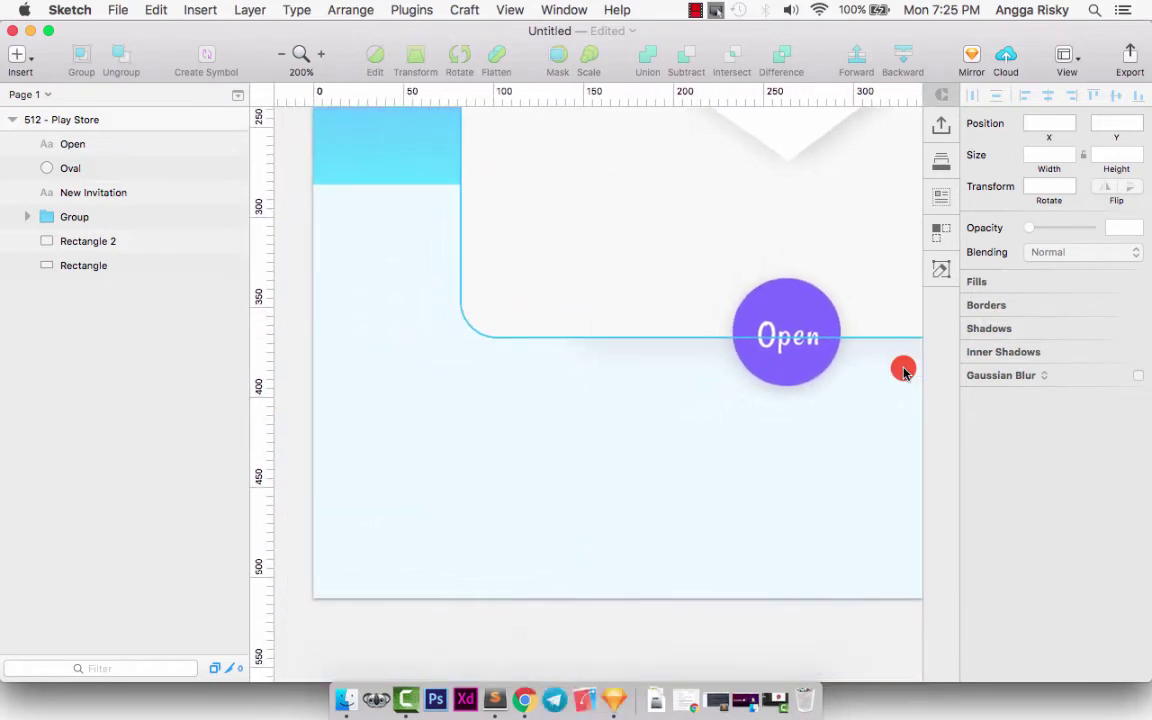
left_click(141, 144)
left_click(103, 268, "shift")
left_click(318, 350)
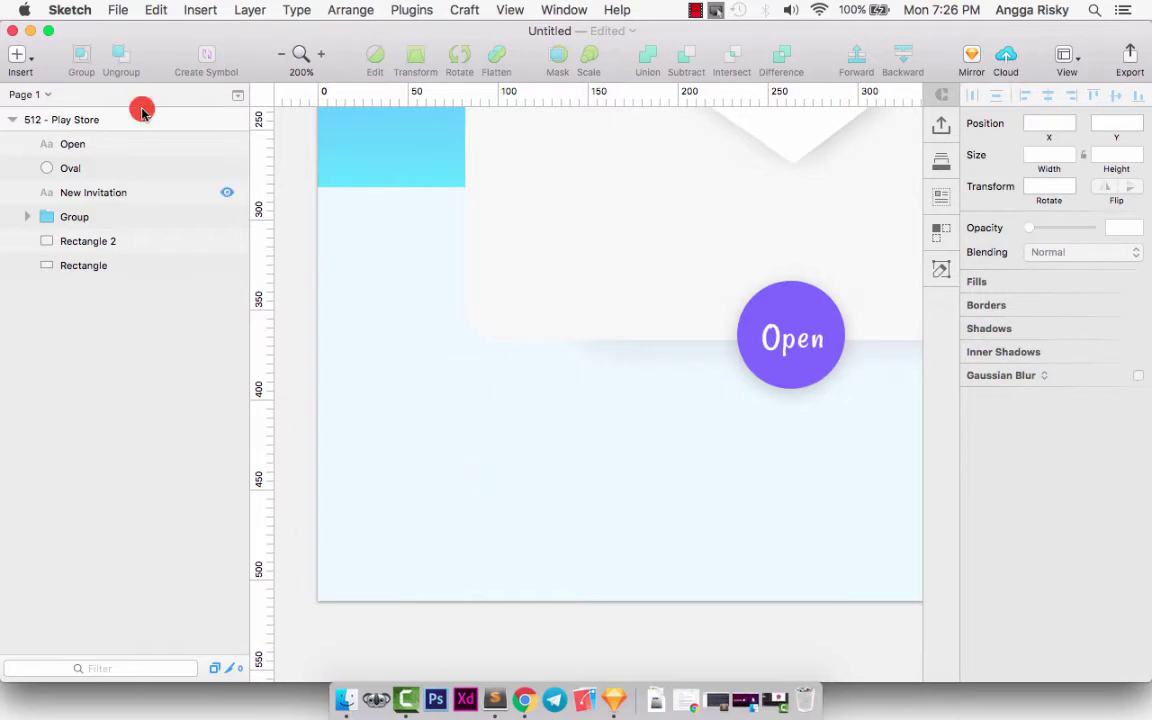
left_click(17, 55)
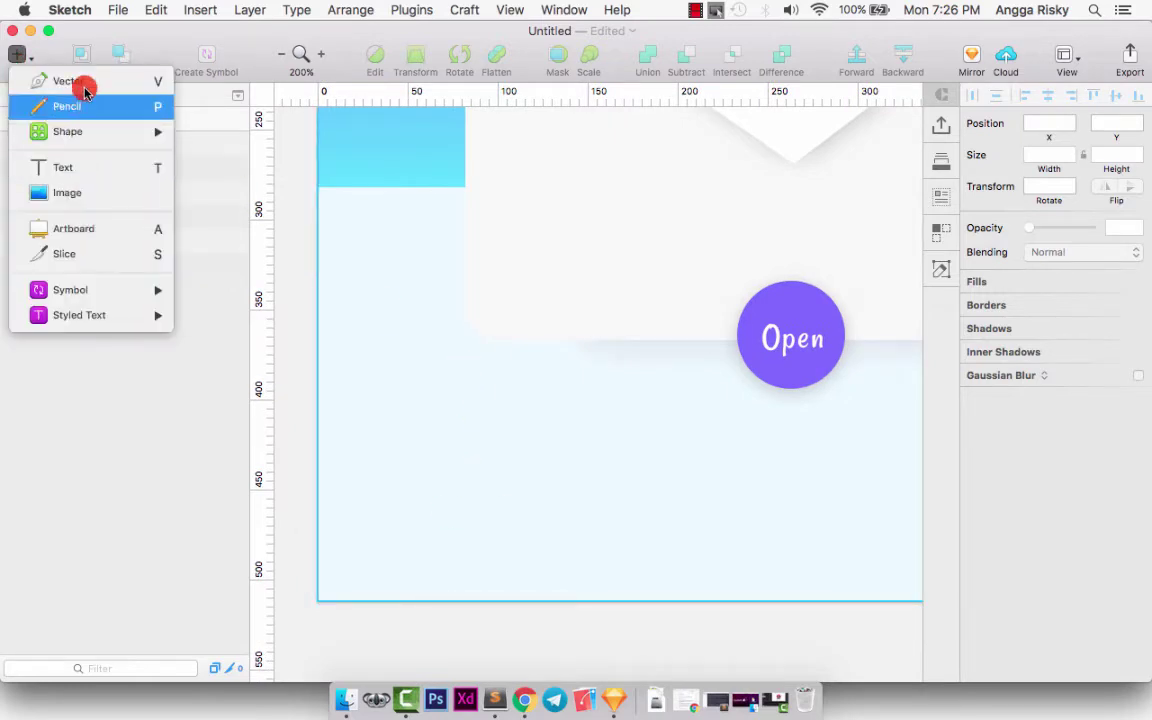
left_click(84, 80)
left_click(403, 461)
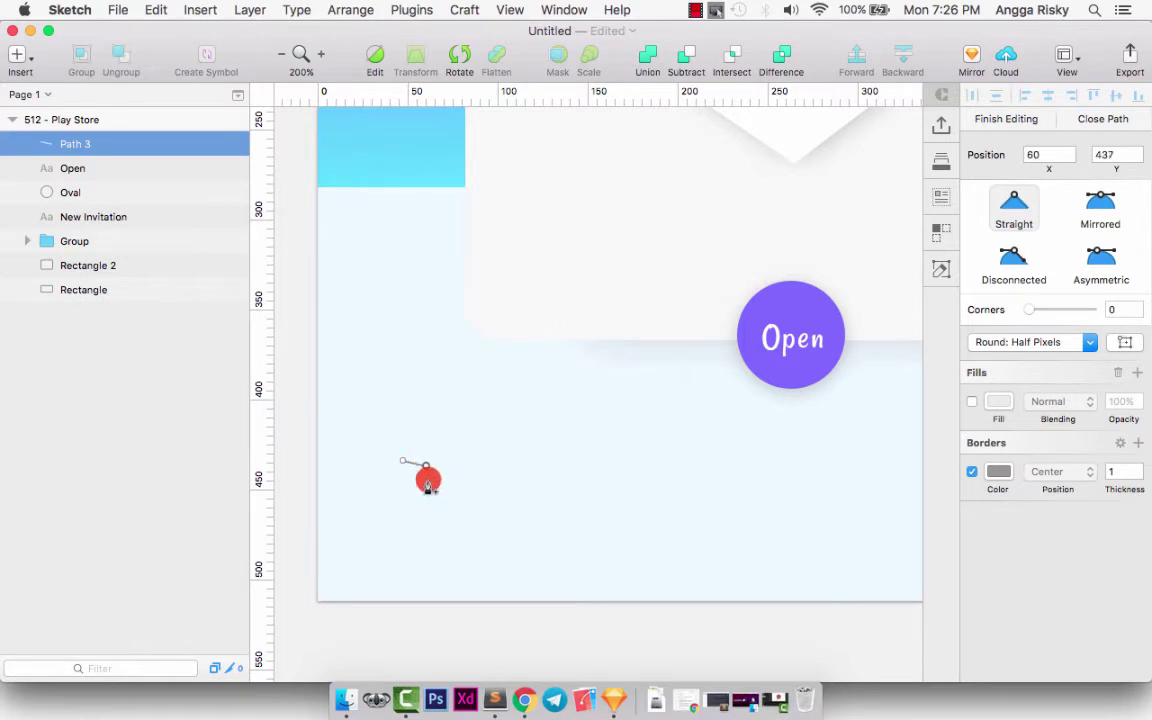
left_click(453, 481)
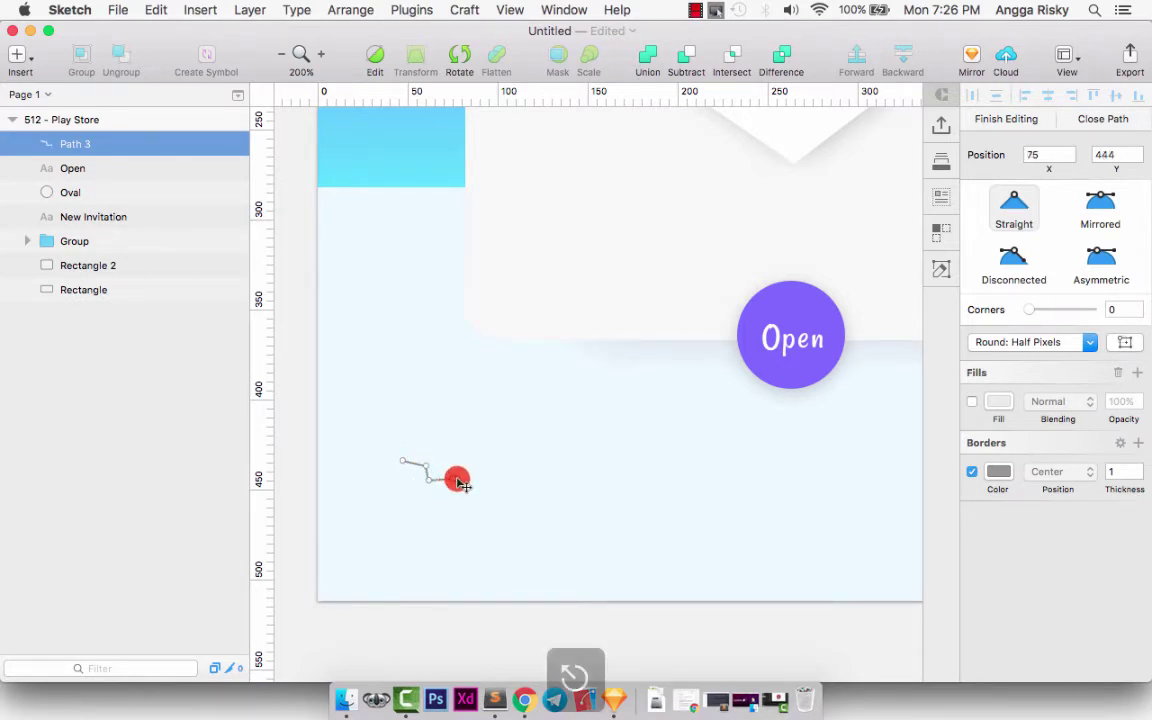
key("Return")
Give the zigzag path a border thickness of 5 with rounded ends and rounded joins.
left_click(1121, 414)
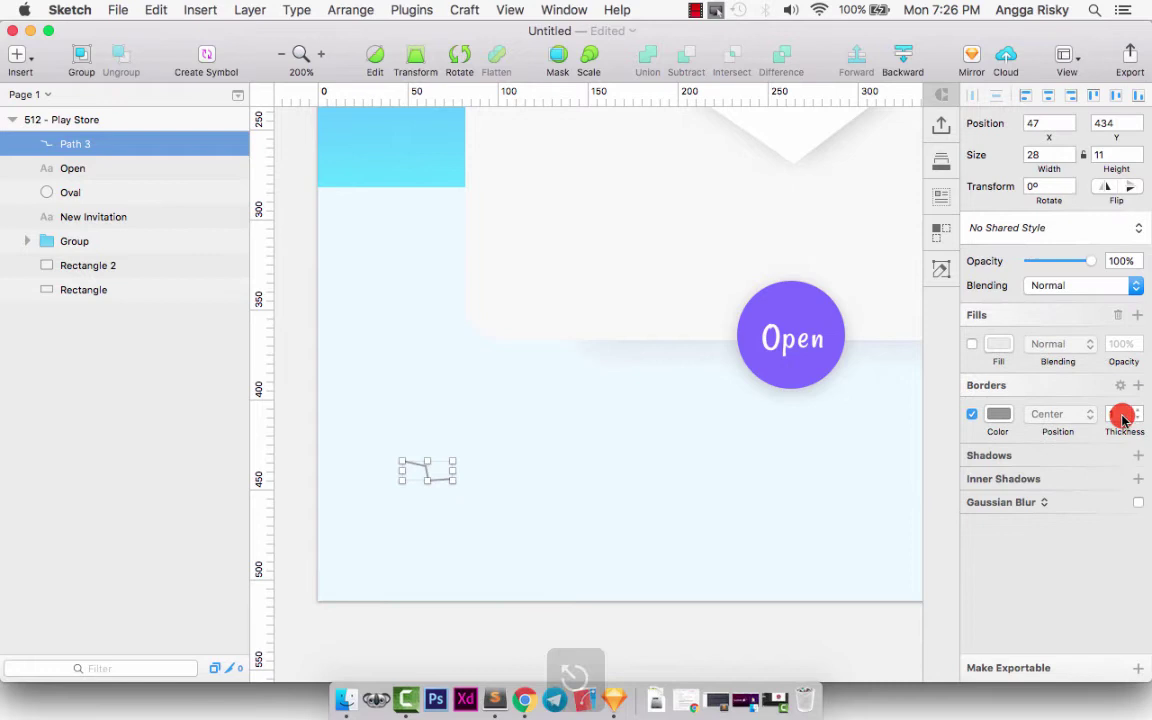
type("5")
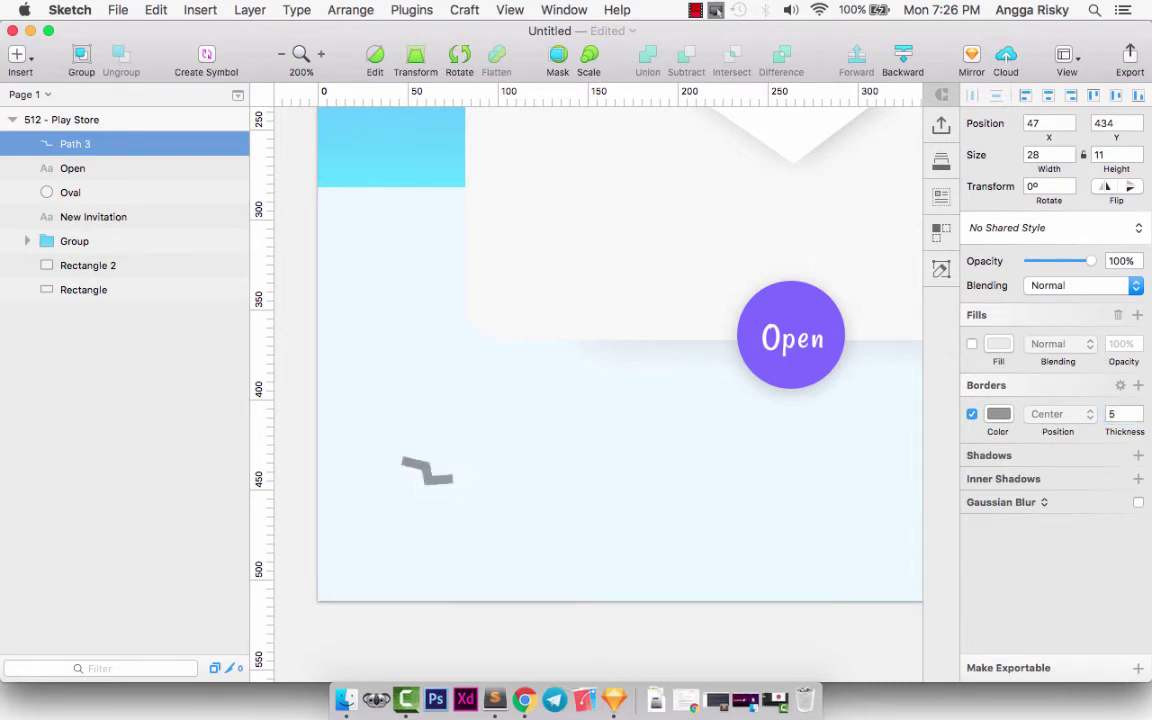
left_click(1090, 392)
left_click(1121, 390)
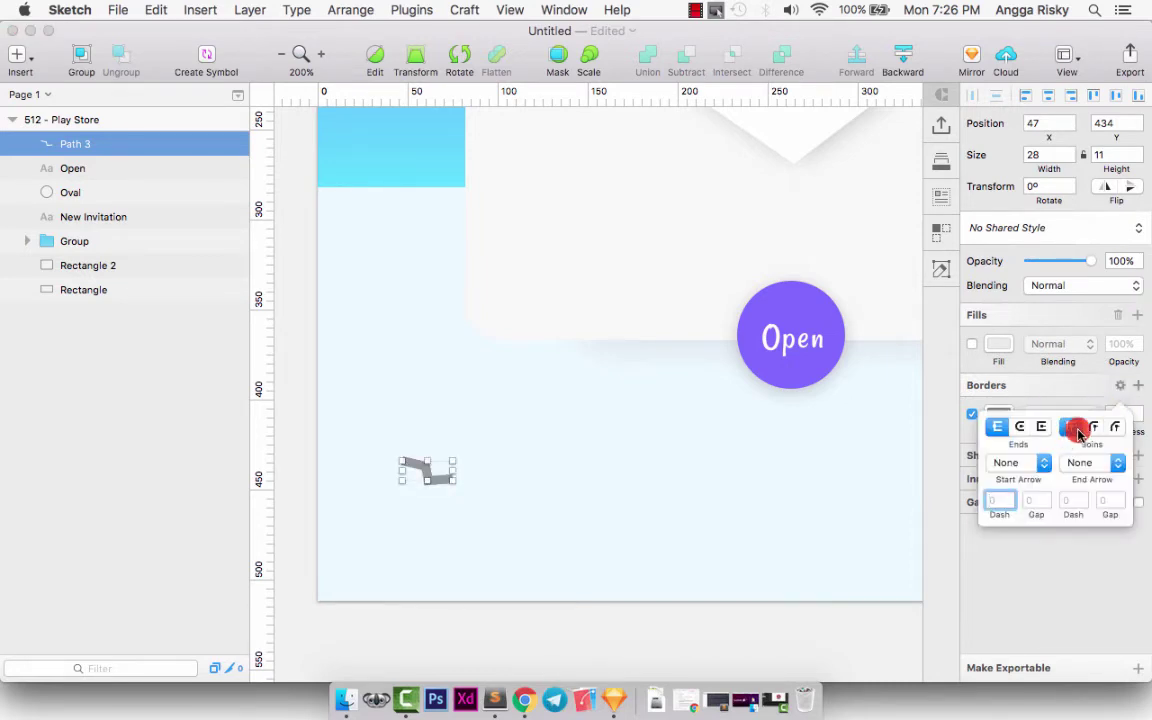
left_click(1092, 428)
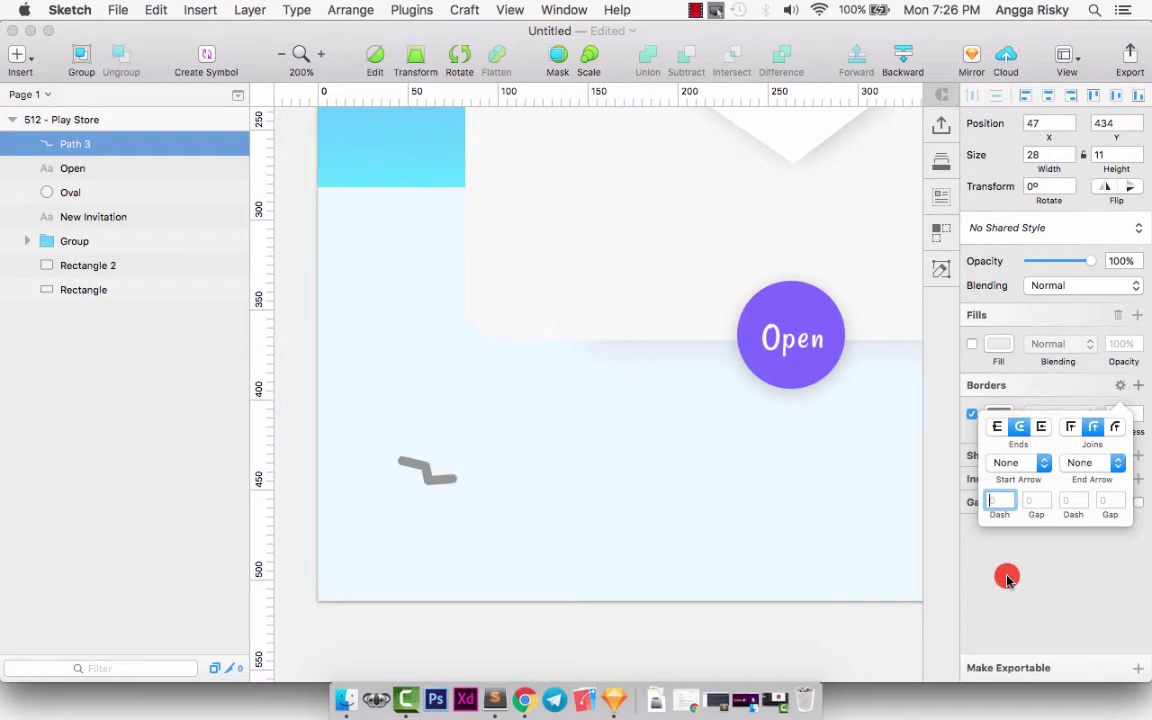
left_click(559, 456)
Colour the zigzag path's border salmon FF926B, starting from the Open circle's purple and shifting the hue.
left_click(418, 468)
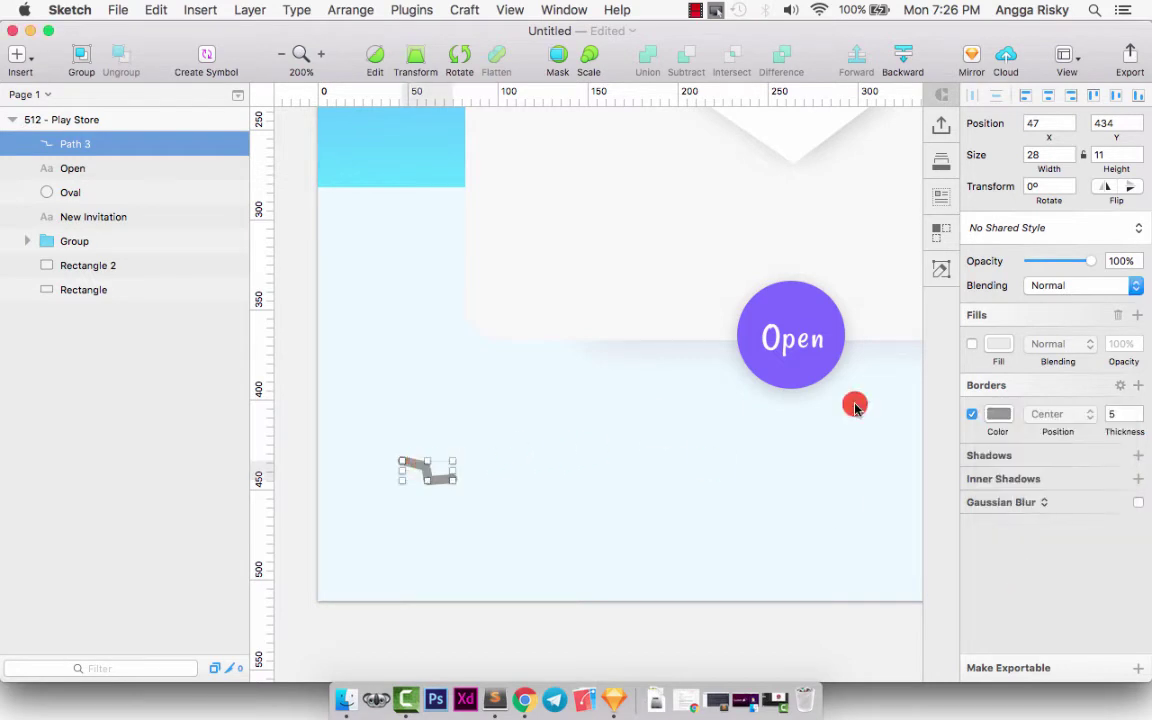
left_click(997, 414)
left_click(978, 478)
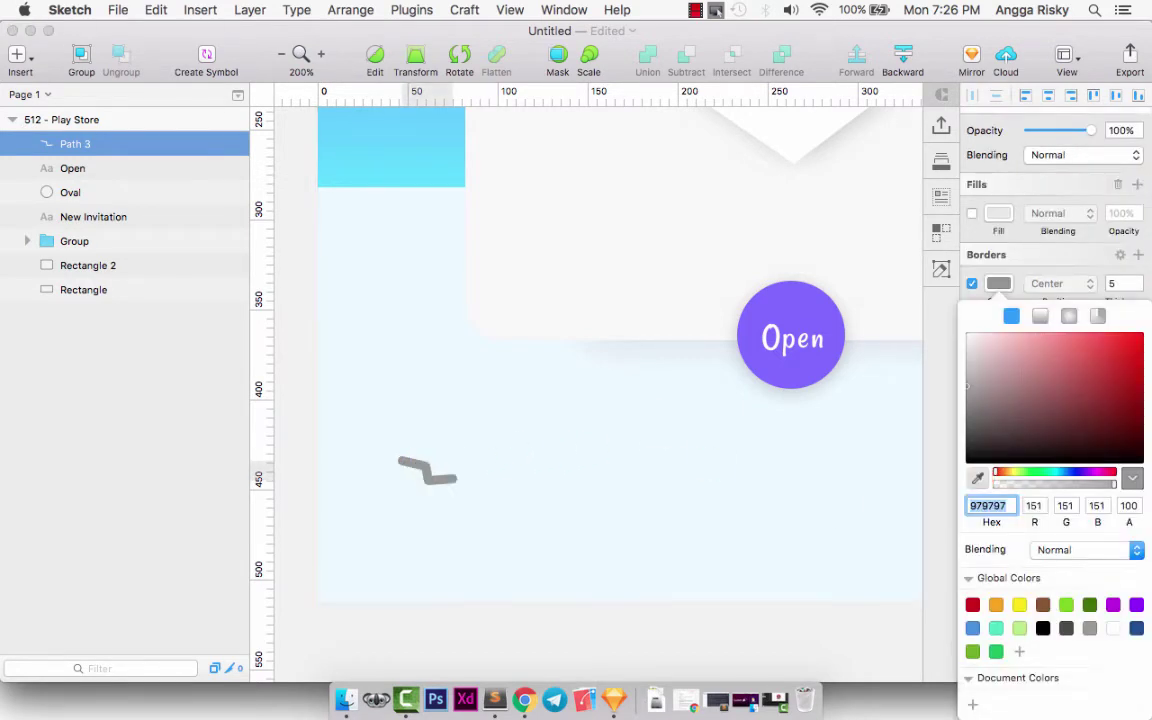
left_click(784, 327)
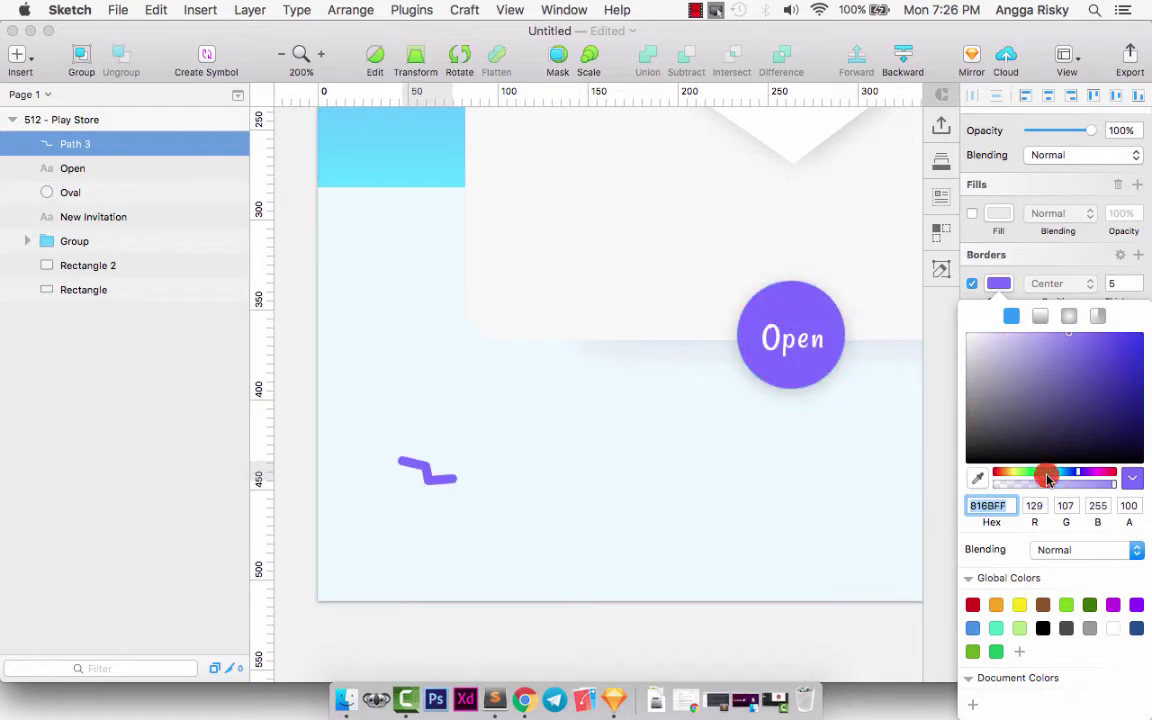
left_click_drag(1047, 479, 997, 478)
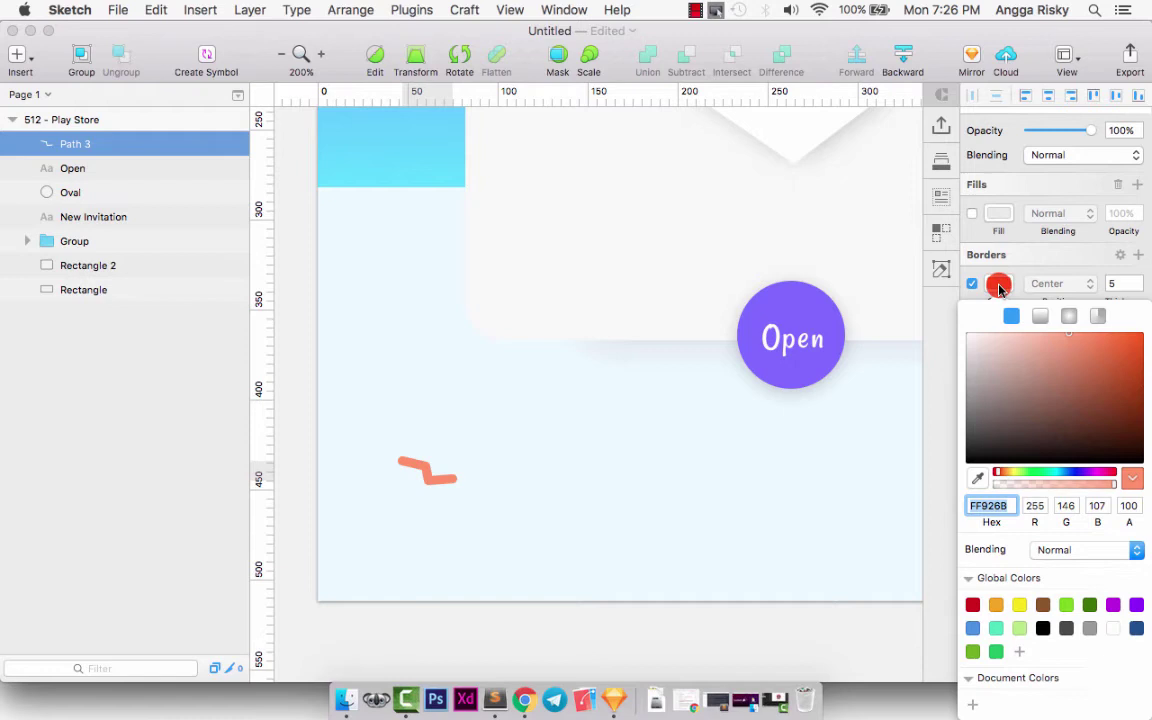
left_click(999, 288)
Draw an unfilled rectangle about 18 × 20 to the upper right of the zigzag, with an inside border of thickness 5.
key("super+minus")
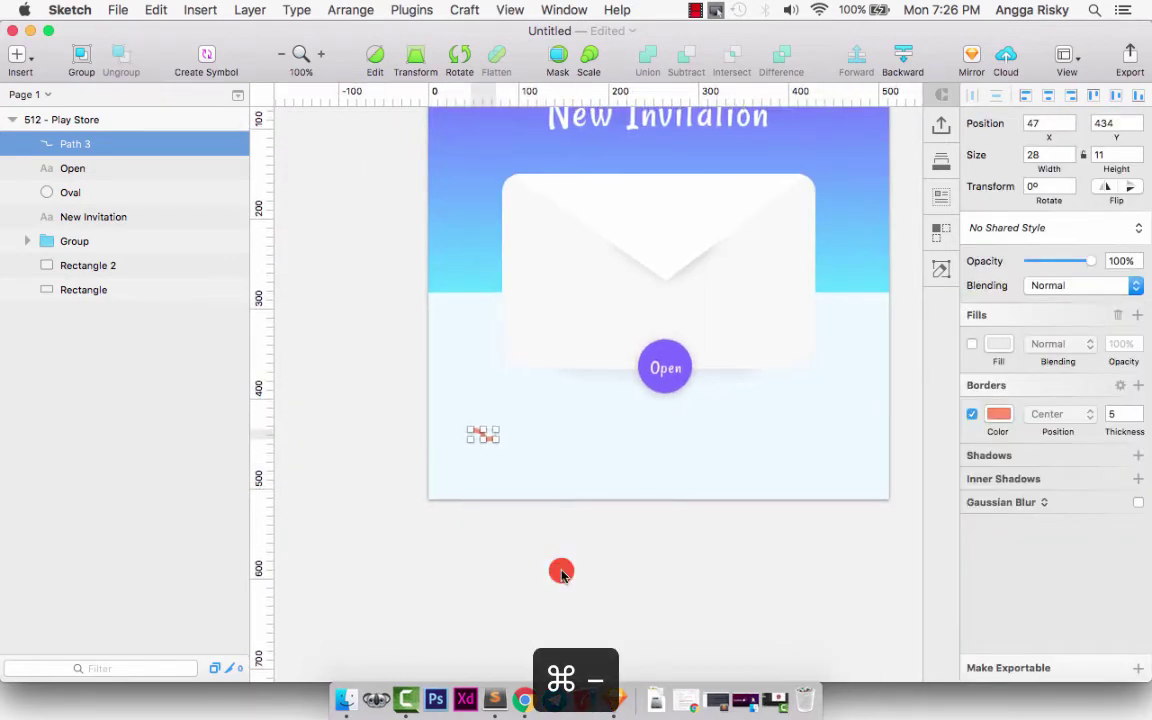
key("super+equal")
scroll(560, 571, "left", 2)
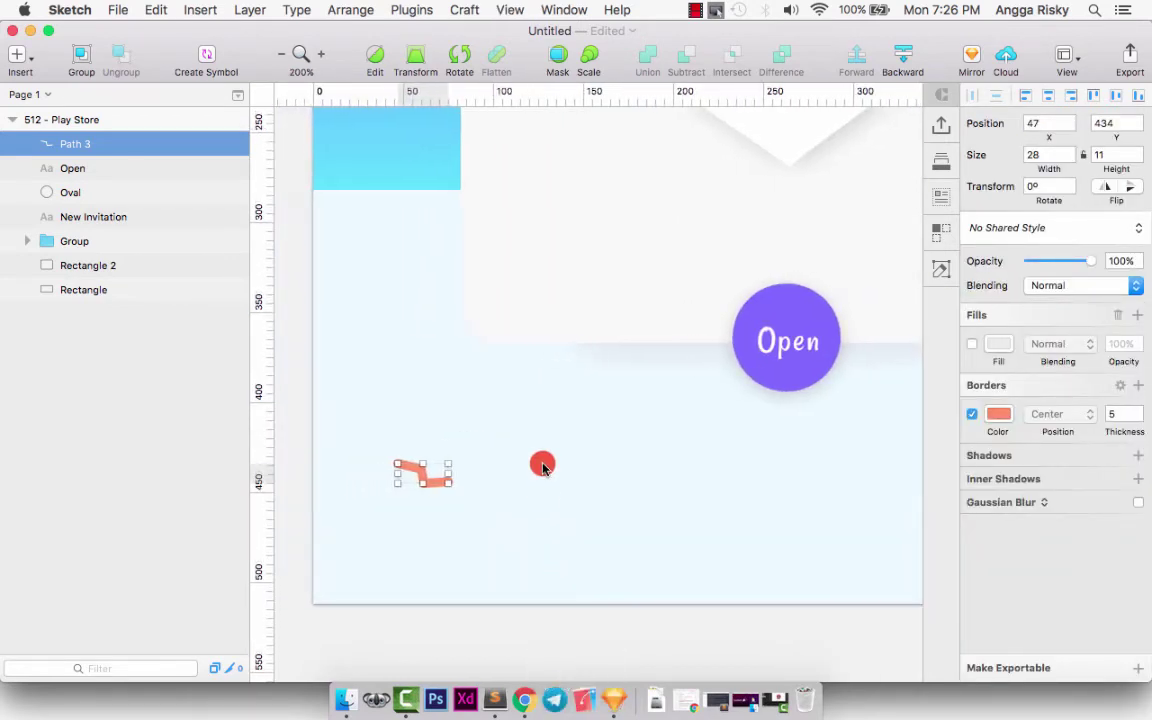
left_click_drag(538, 424, 571, 459)
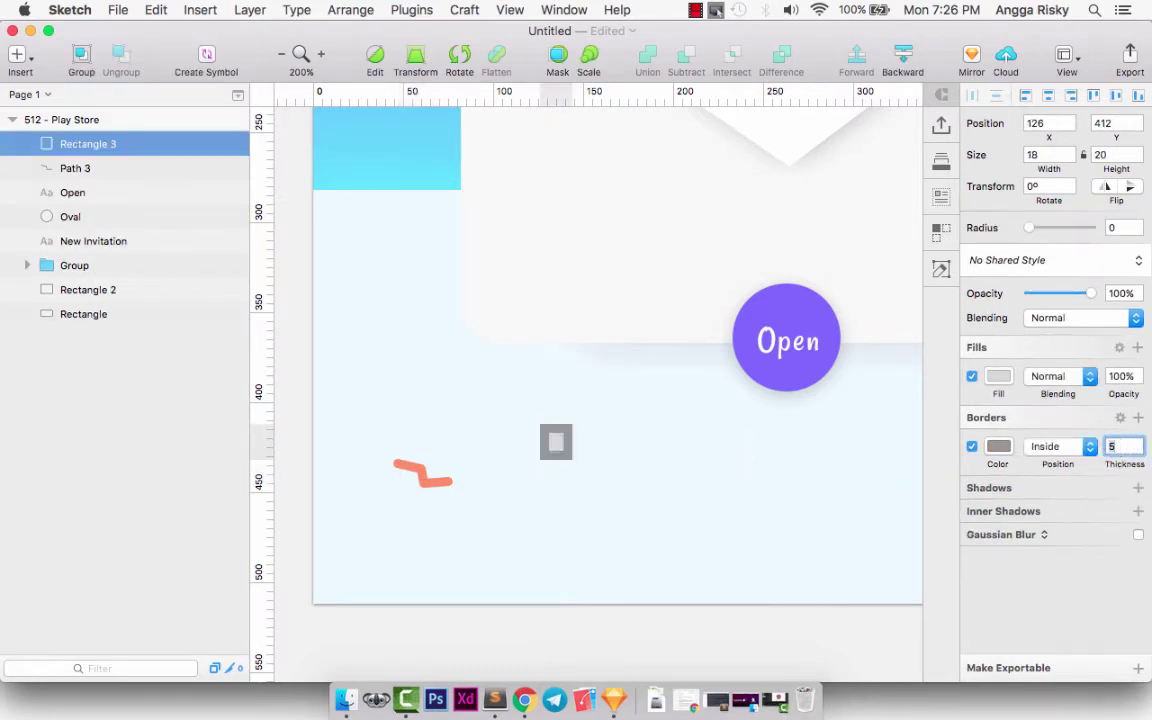
Colour the small rectangle's border pink FF6BB2 and move the rectangle up to X 126, Y 384.
left_click(996, 444)
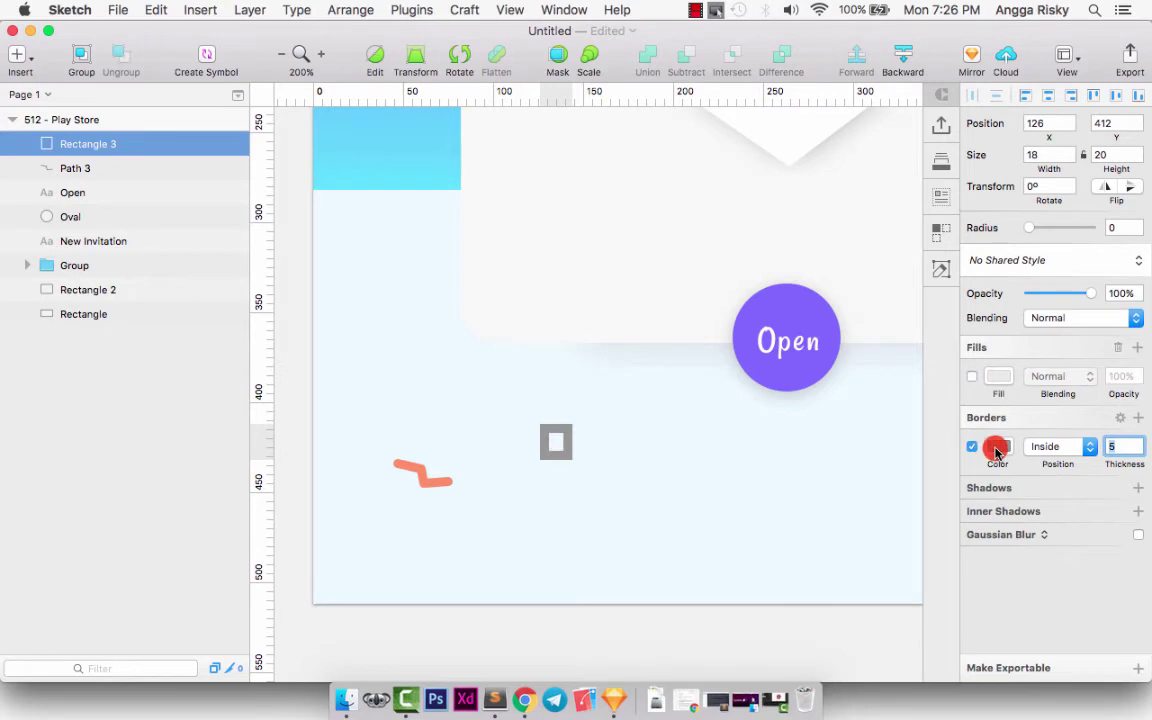
left_click(978, 477)
left_click(797, 314)
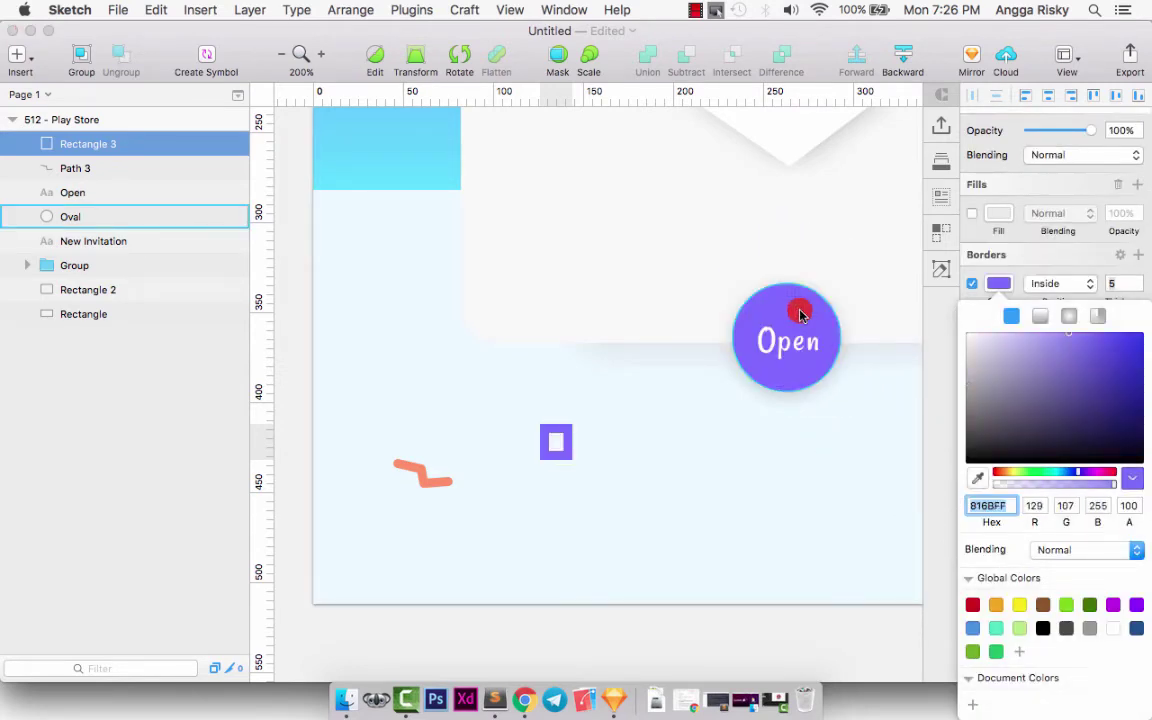
left_click(1108, 474)
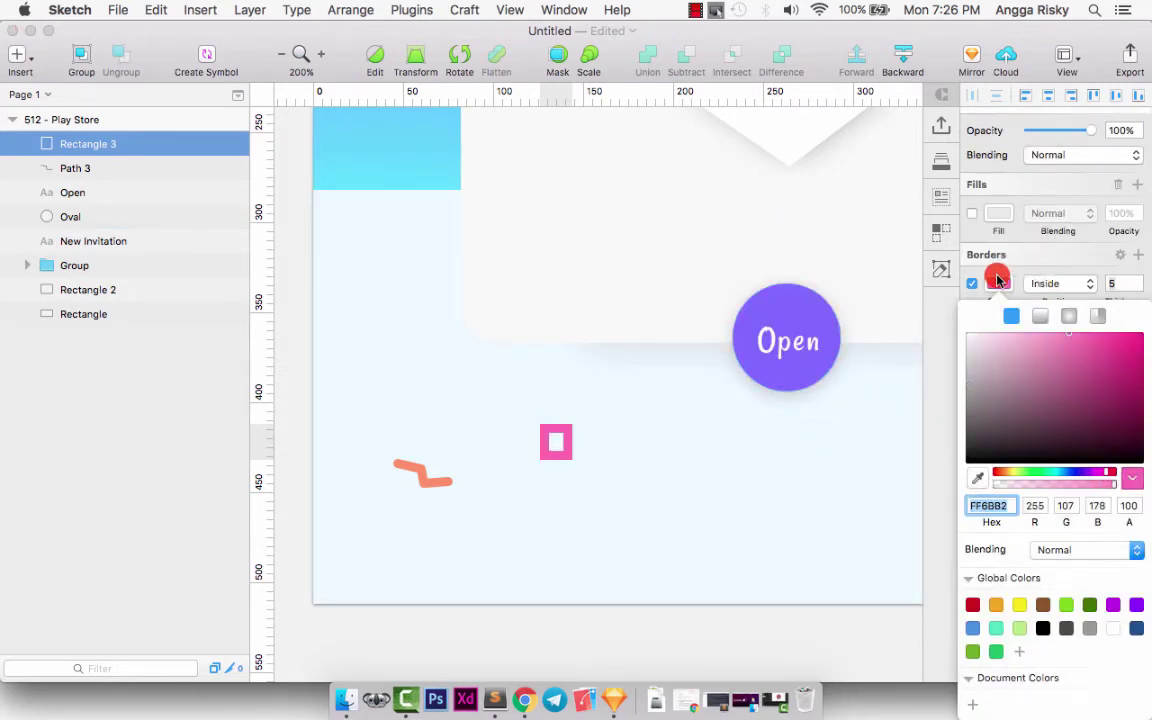
left_click(998, 280)
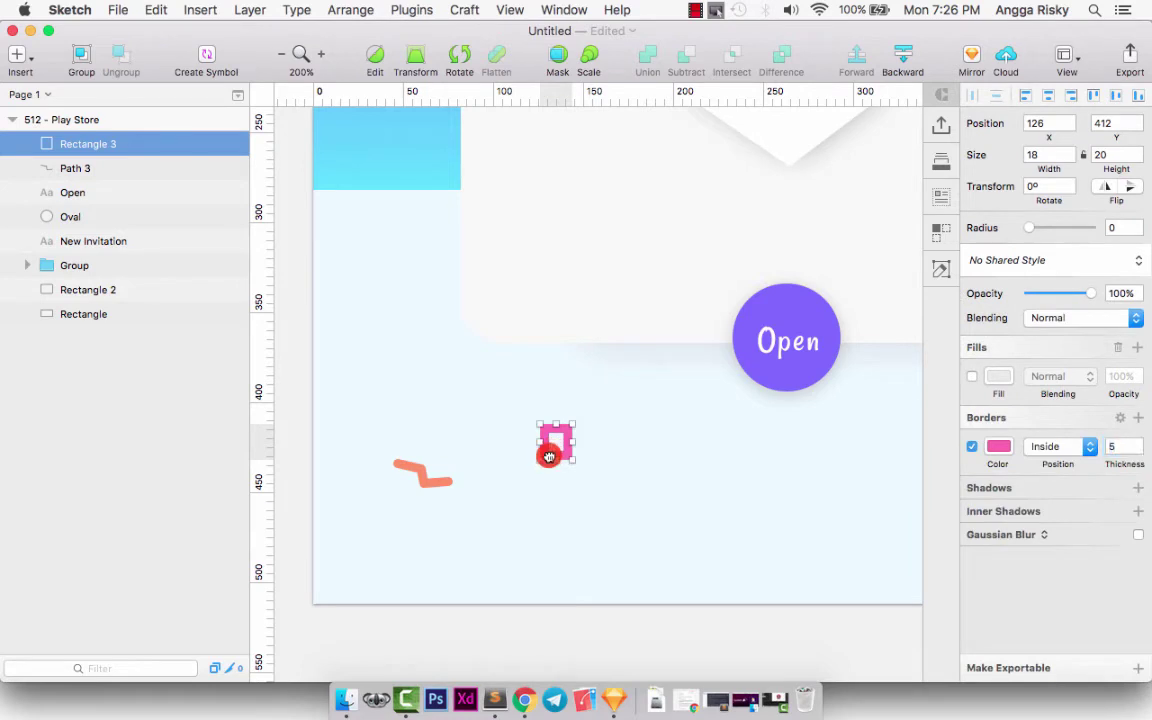
left_click_drag(549, 456, 552, 412)
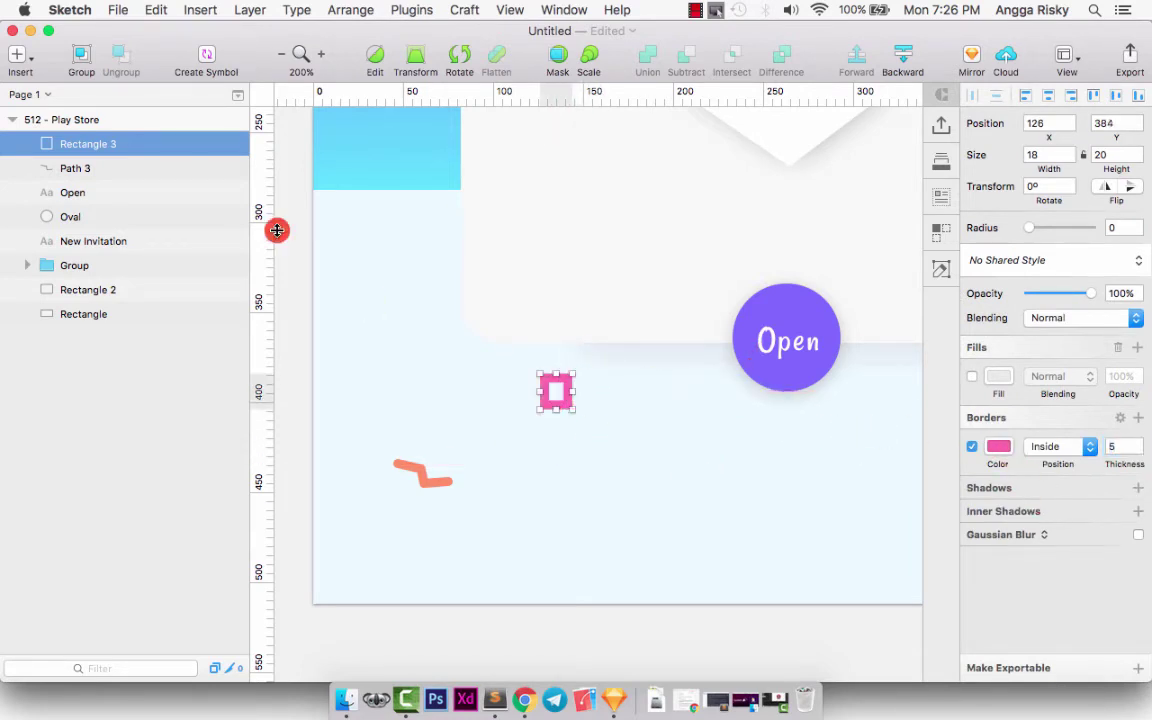
Draw a five-point star about 48 × 48 and position it below the pink rectangle at X 120, Y 440.
left_click(17, 52)
mouse_move(98, 128)
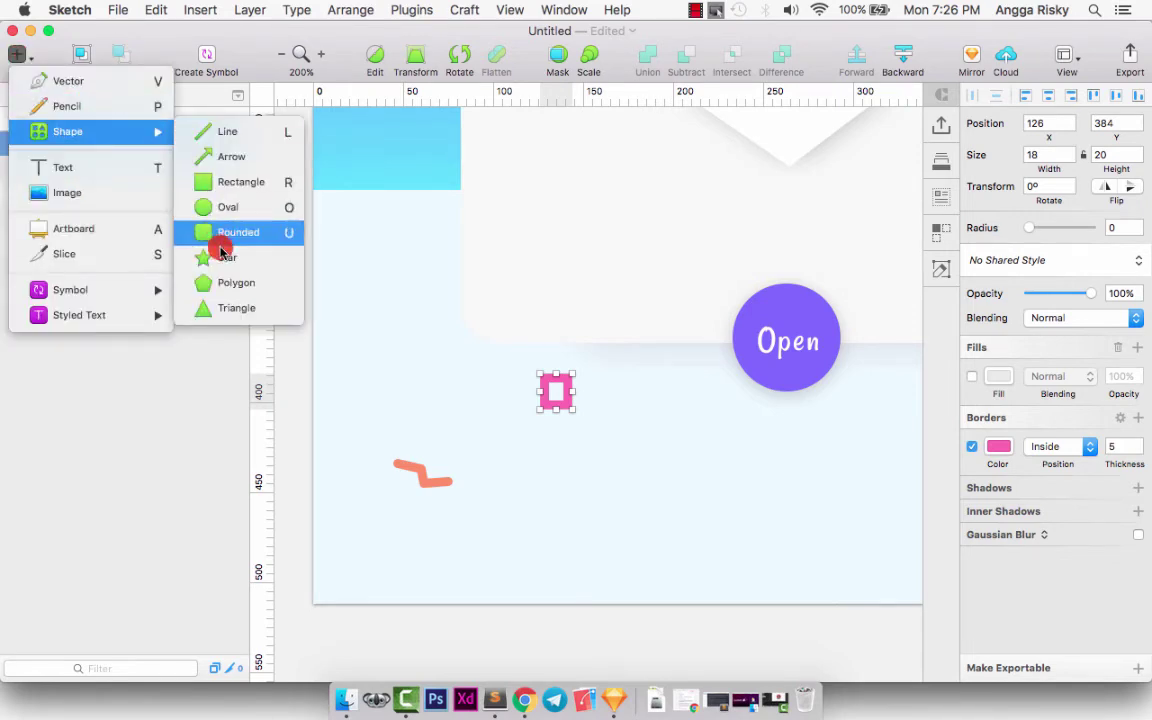
left_click(222, 262)
scroll(617, 455, "right", 3)
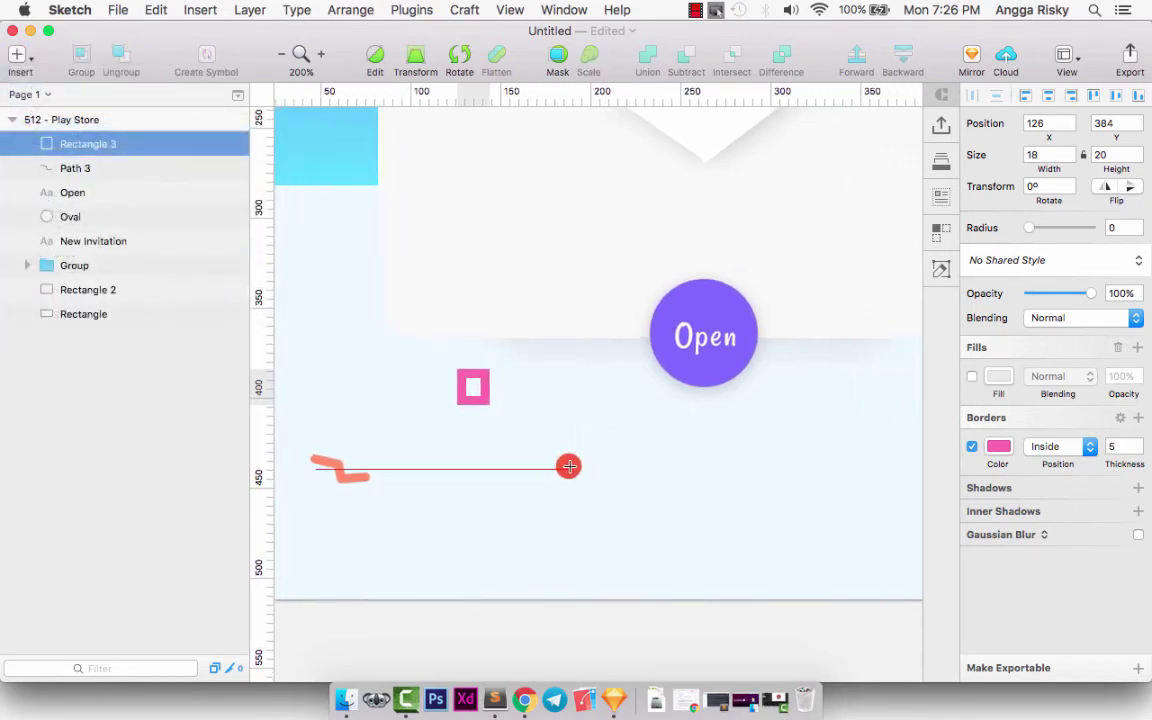
left_click_drag(553, 514, 640, 589)
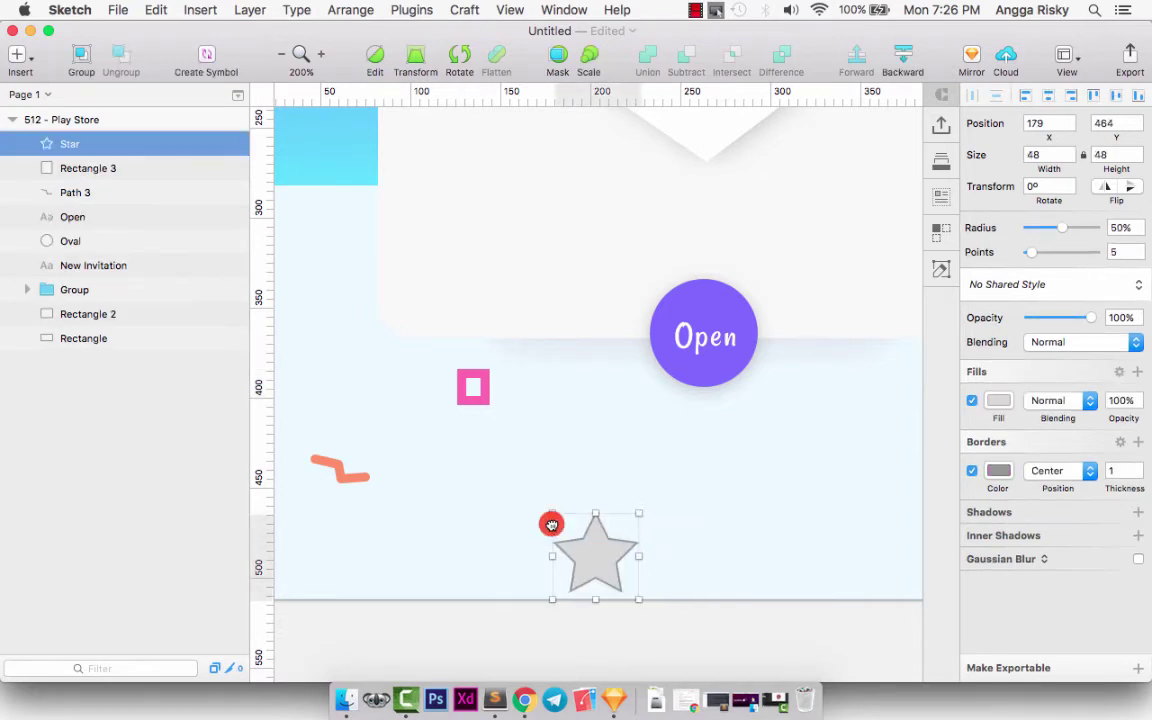
left_click_drag(589, 538, 483, 496)
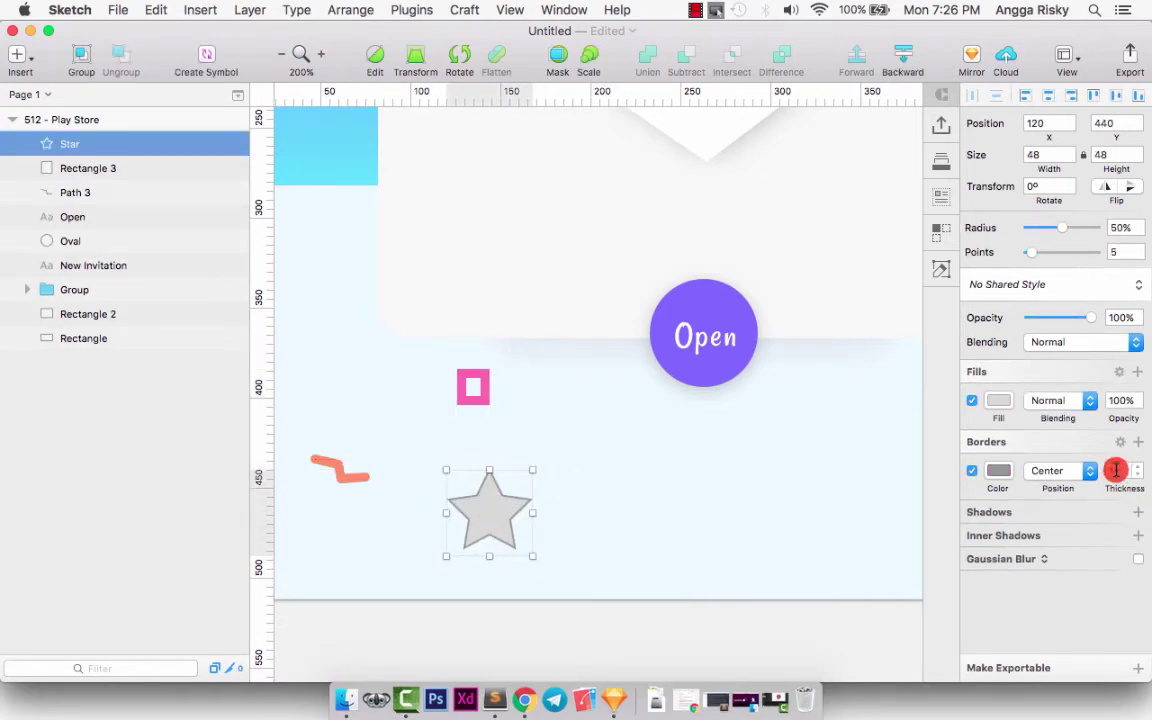
Set the star's border to Inside with a thickness of 5 and turn off its fill.
left_click(1085, 470)
left_click(1055, 483)
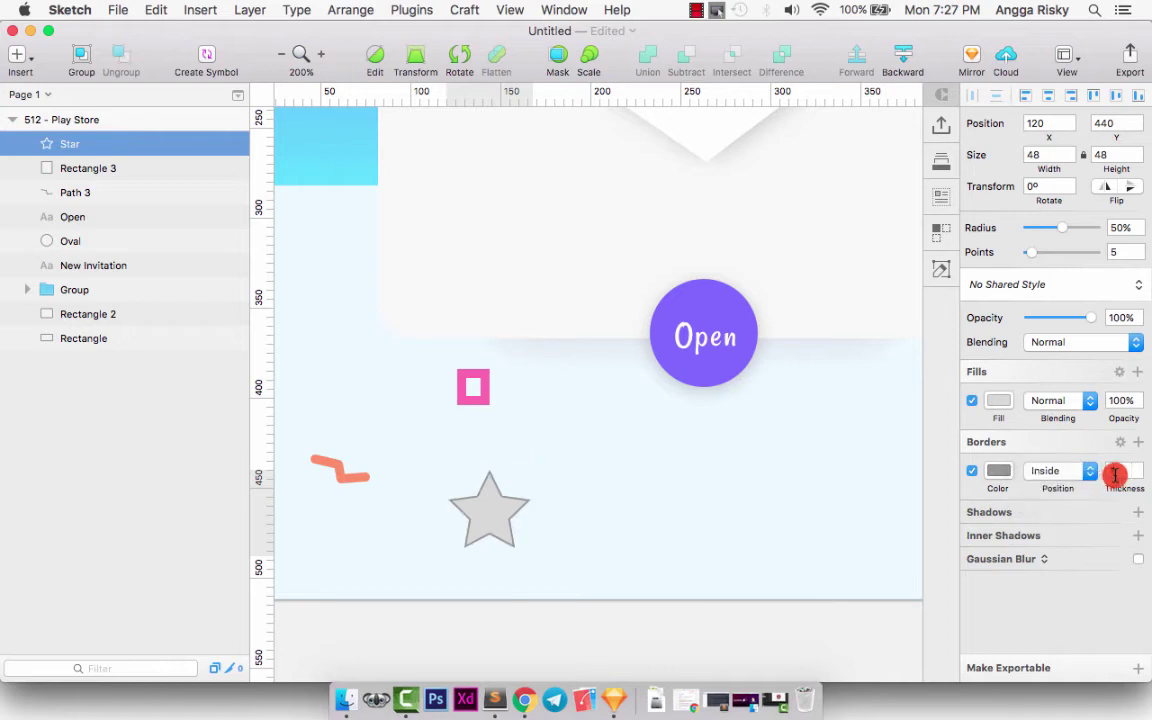
left_click(1114, 476)
type("5")
left_click(962, 389)
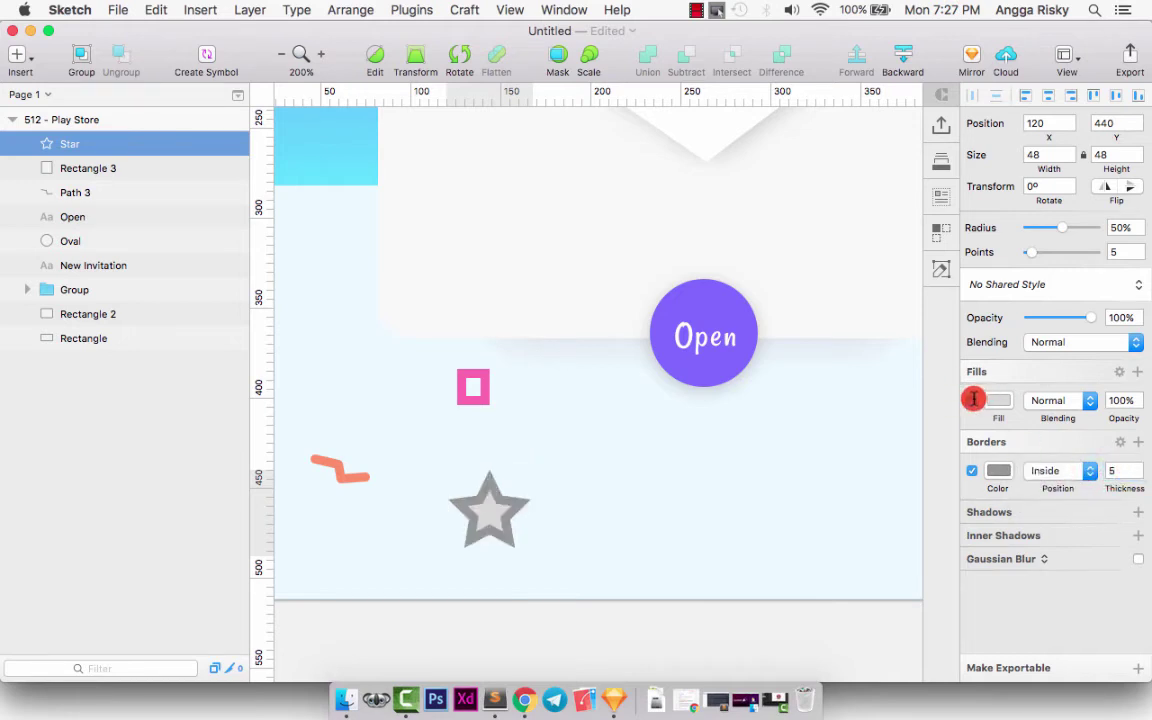
left_click(972, 400)
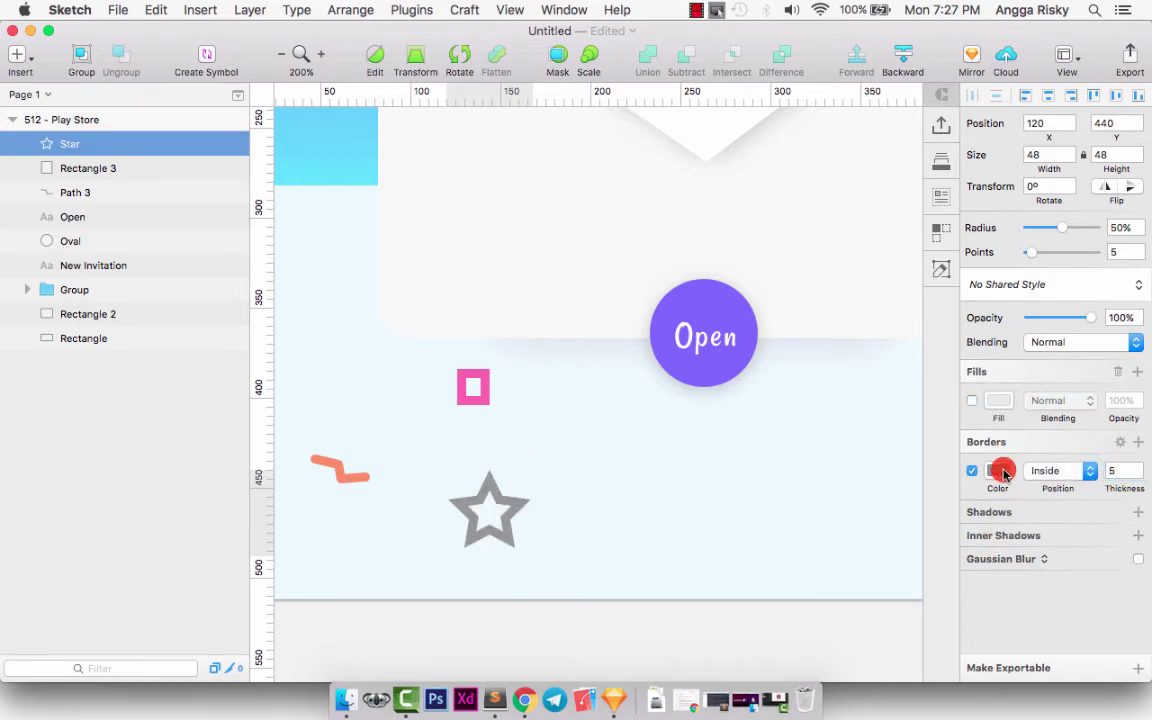
Colour the star's border yellow FFDC6B.
left_click(1002, 471)
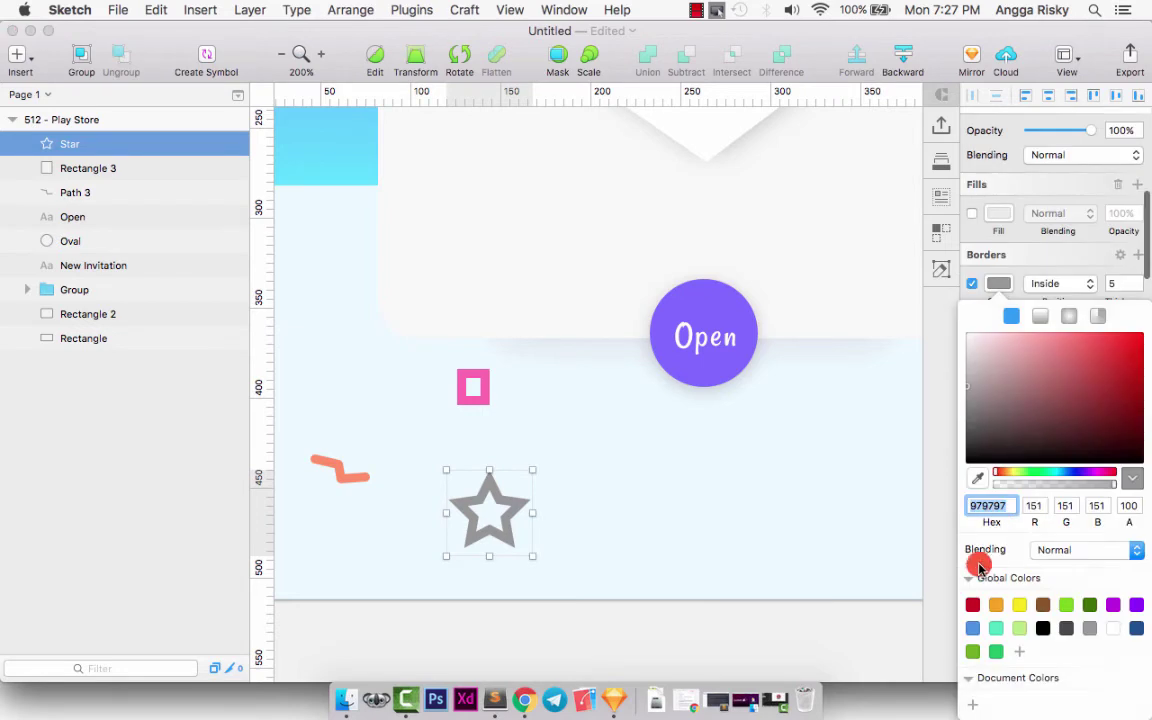
left_click(978, 477)
left_click(745, 318)
left_click_drag(1023, 472, 1006, 474)
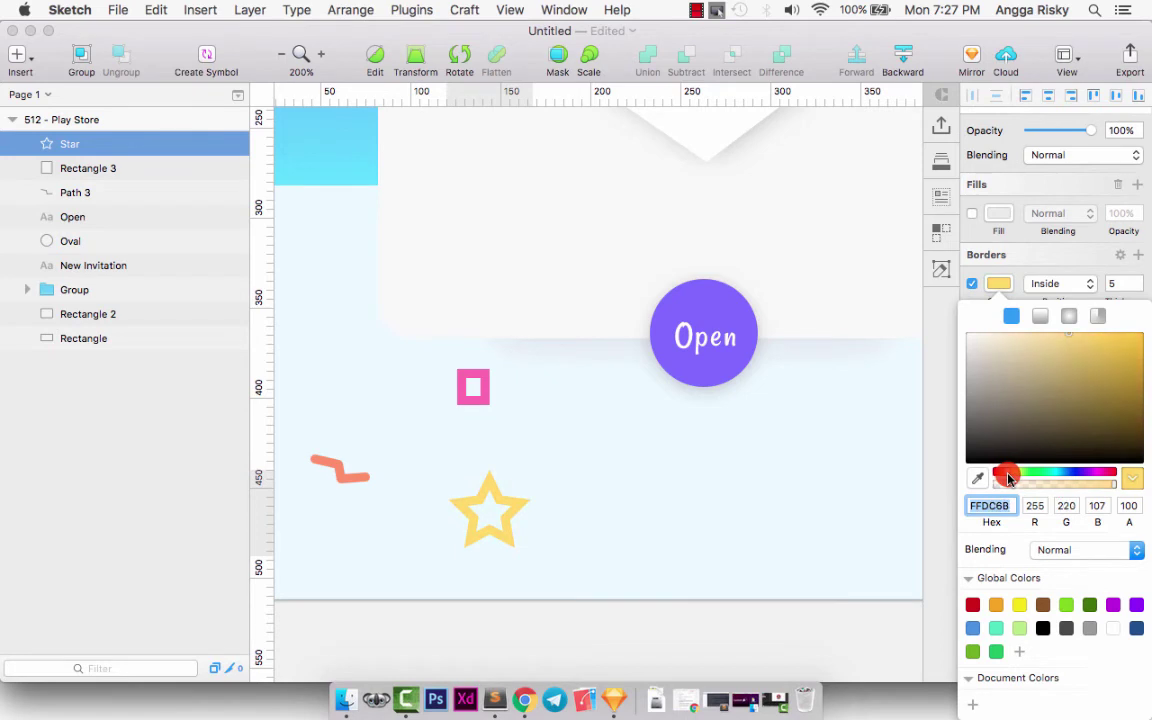
left_click(715, 640)
Group the pink rectangle, the yellow star and the orange zigzag together.
key("super+minus")
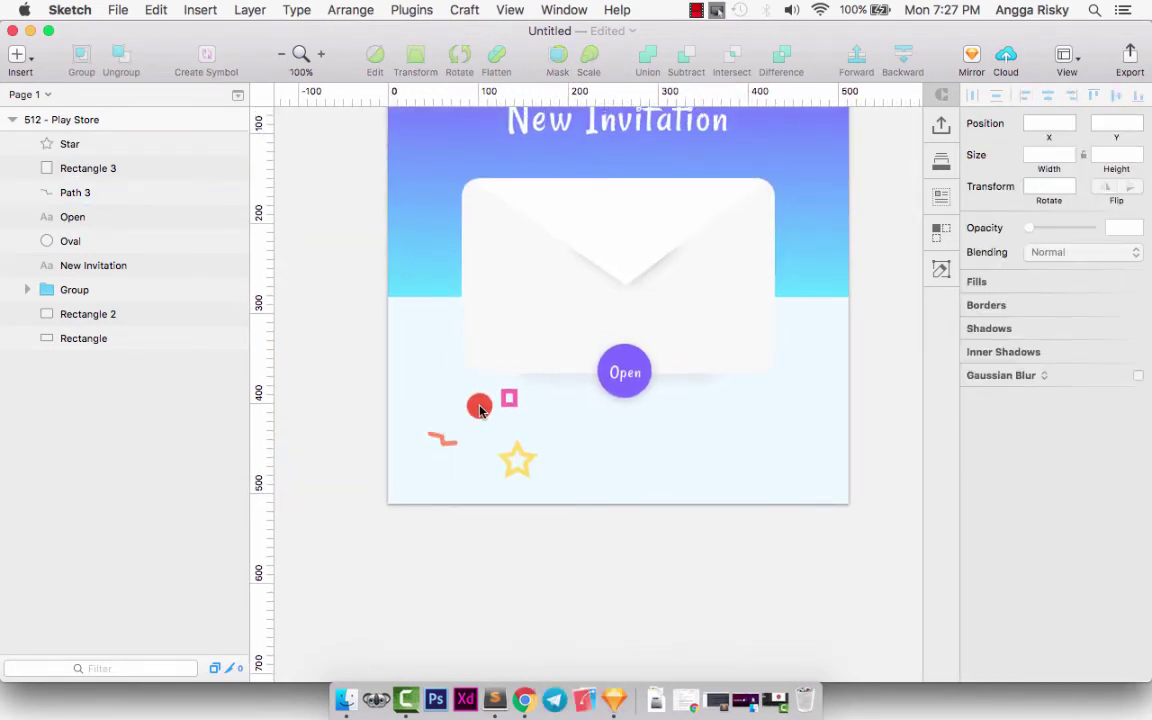
left_click(509, 397)
left_click(515, 459, "shift")
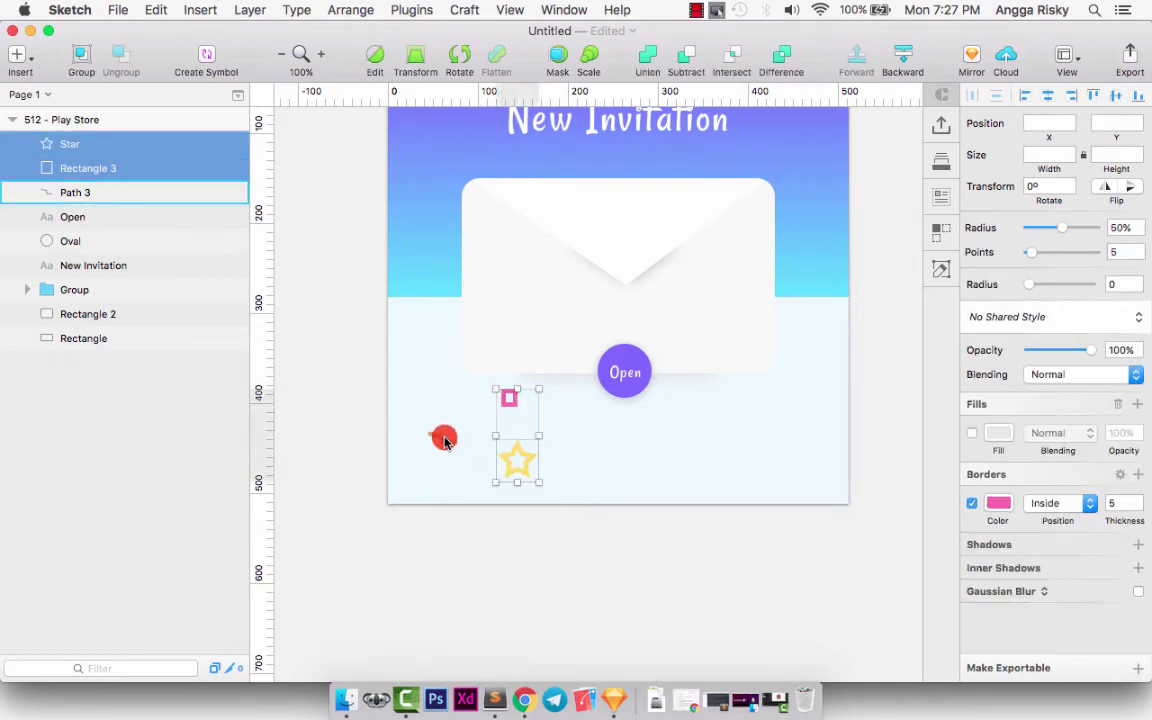
left_click(450, 440, "shift")
key("super+g")
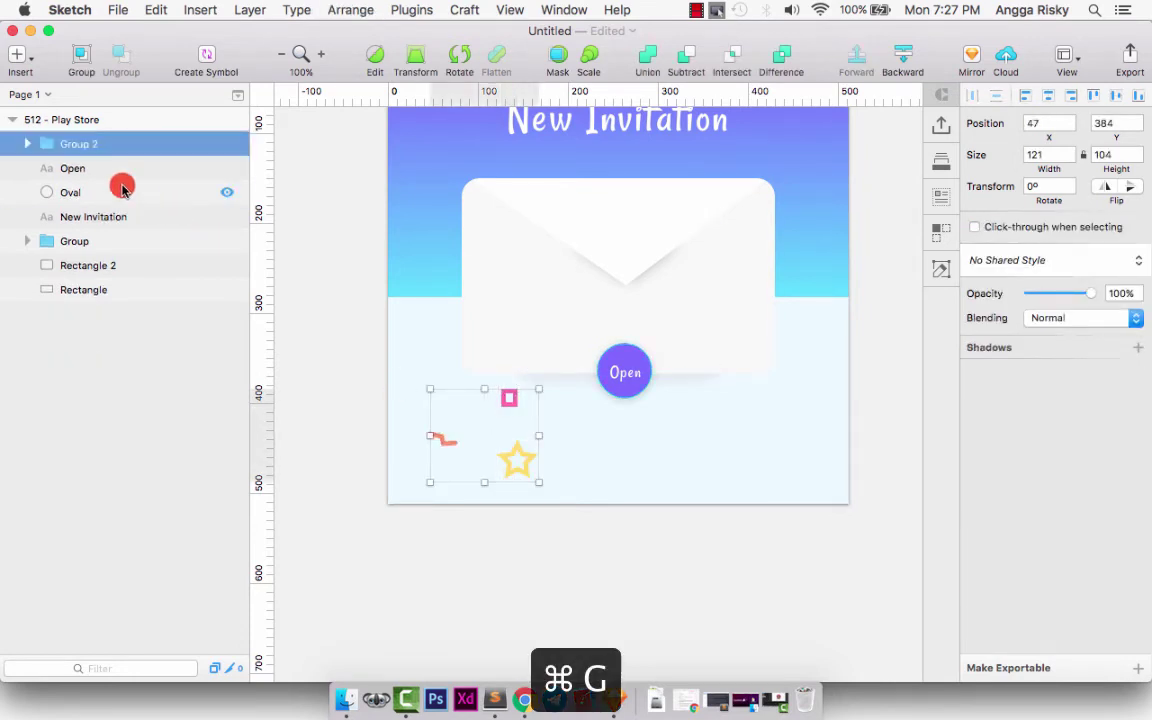
Reorder the confetti group to sit between Rectangle 2 and Rectangle, and move it to X 22, Y 394.
left_click_drag(77, 145, 104, 291)
left_click(104, 291)
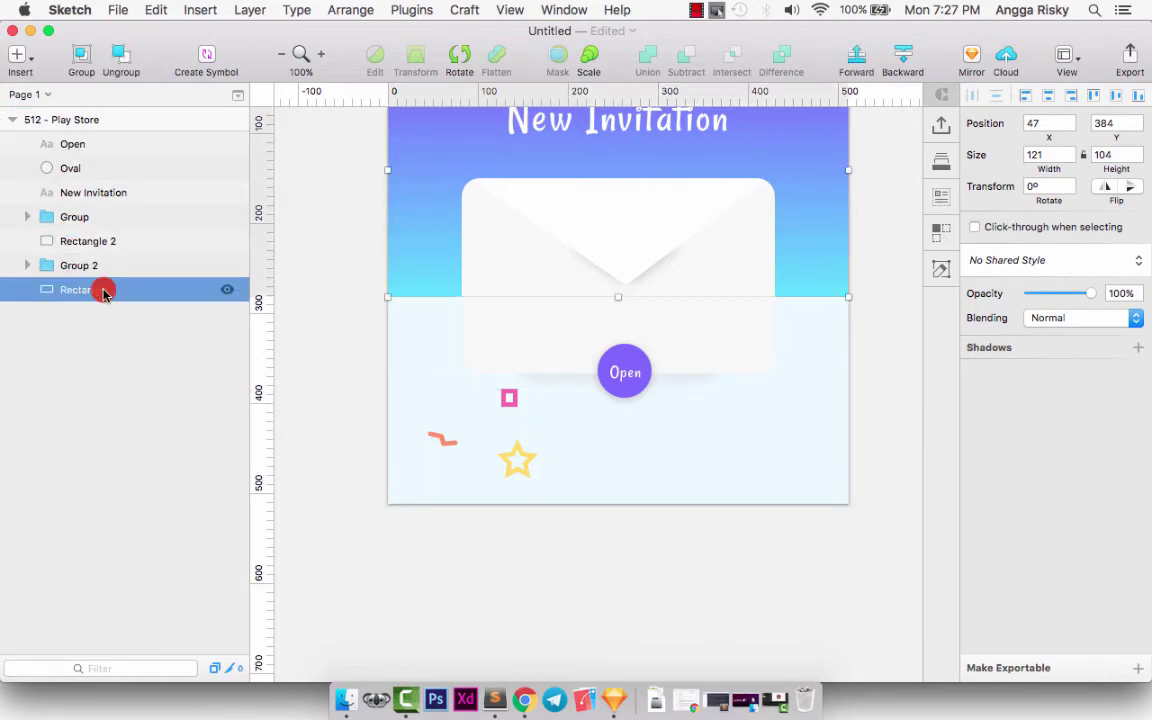
left_click(94, 267)
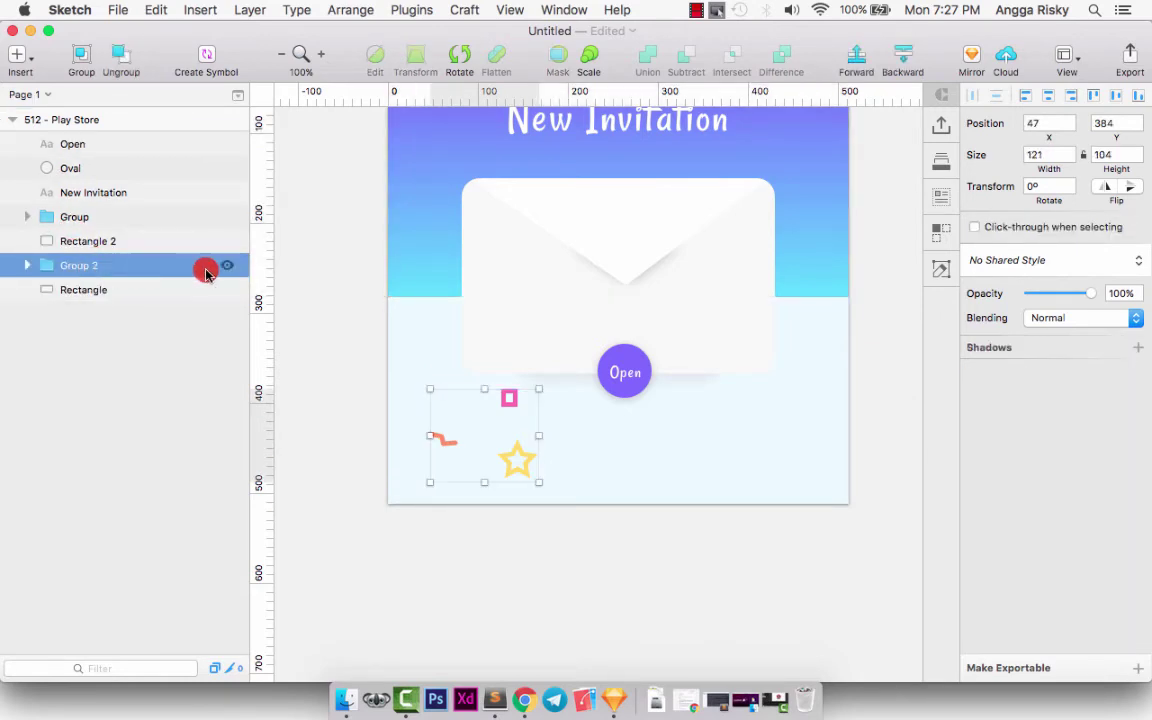
left_click_drag(516, 462, 493, 471)
Generate confetti from the group with the Confetti plugin using 3 columns and 2 rows, randomizing opacity, size, rotation and flip.
left_click(411, 10)
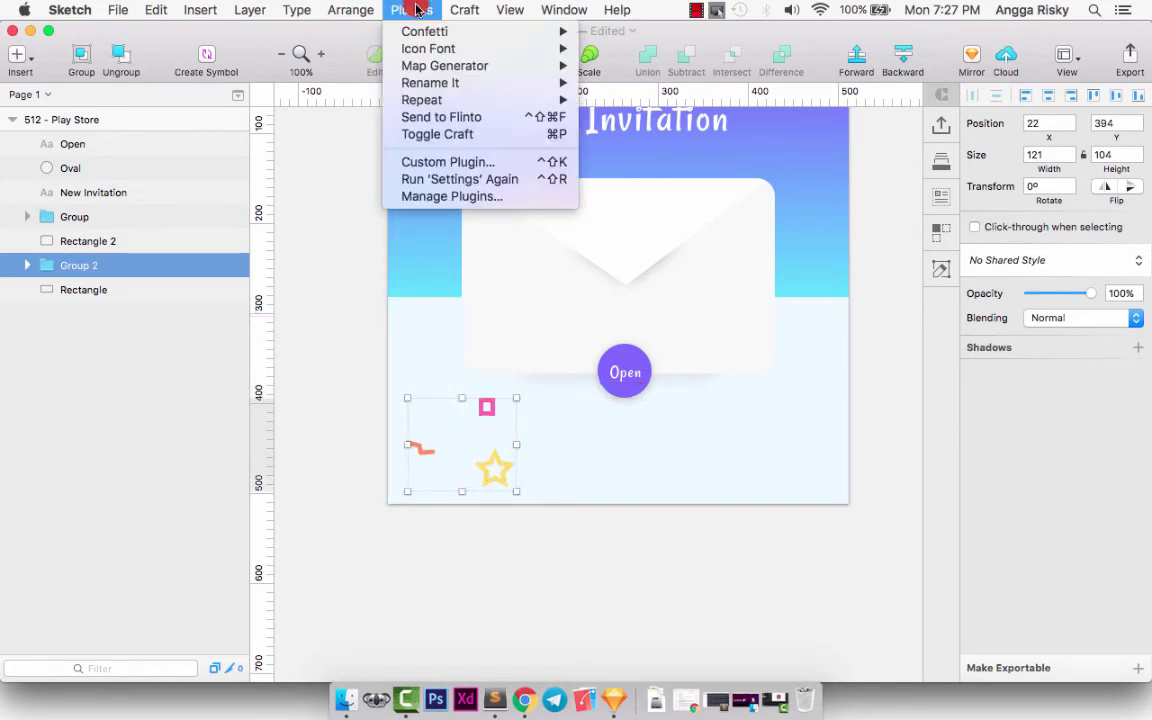
mouse_move(424, 31)
left_click(621, 42)
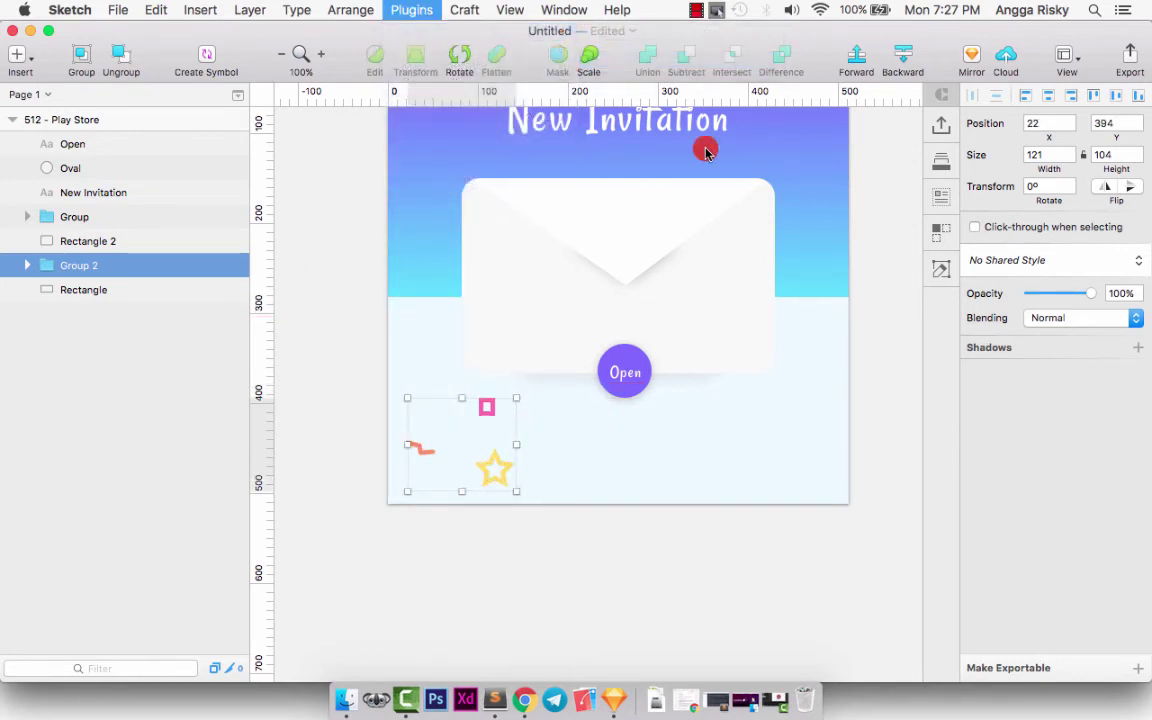
left_click_drag(631, 127, 688, 173)
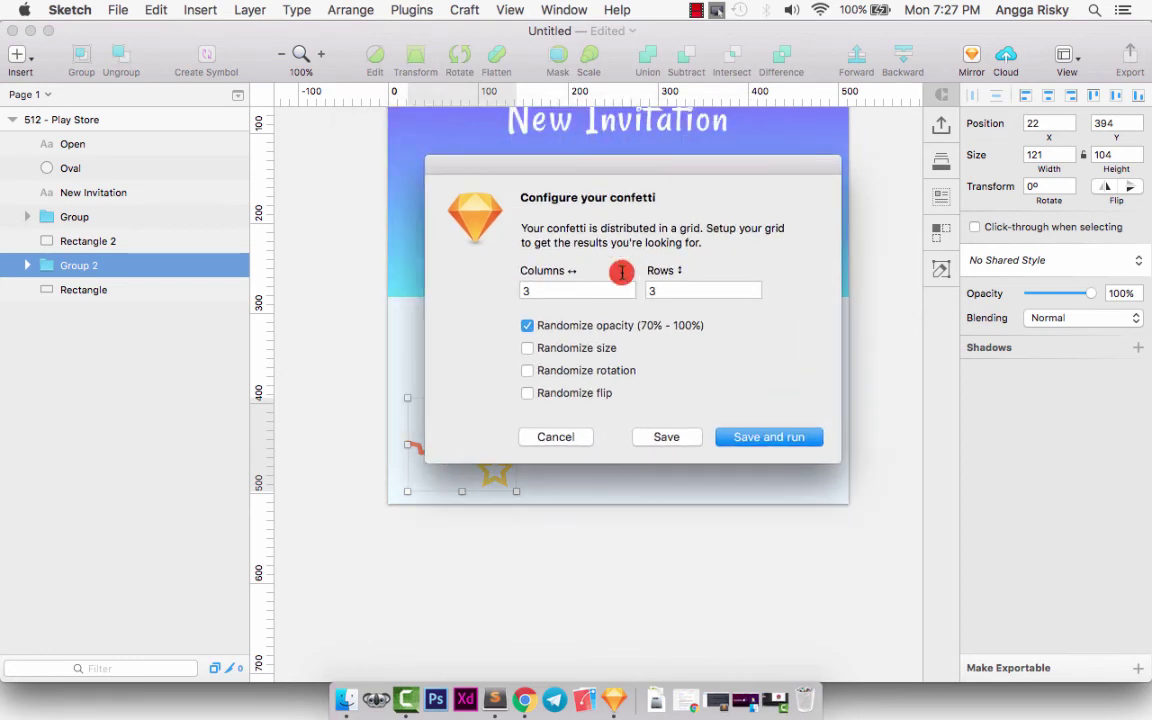
left_click(540, 285)
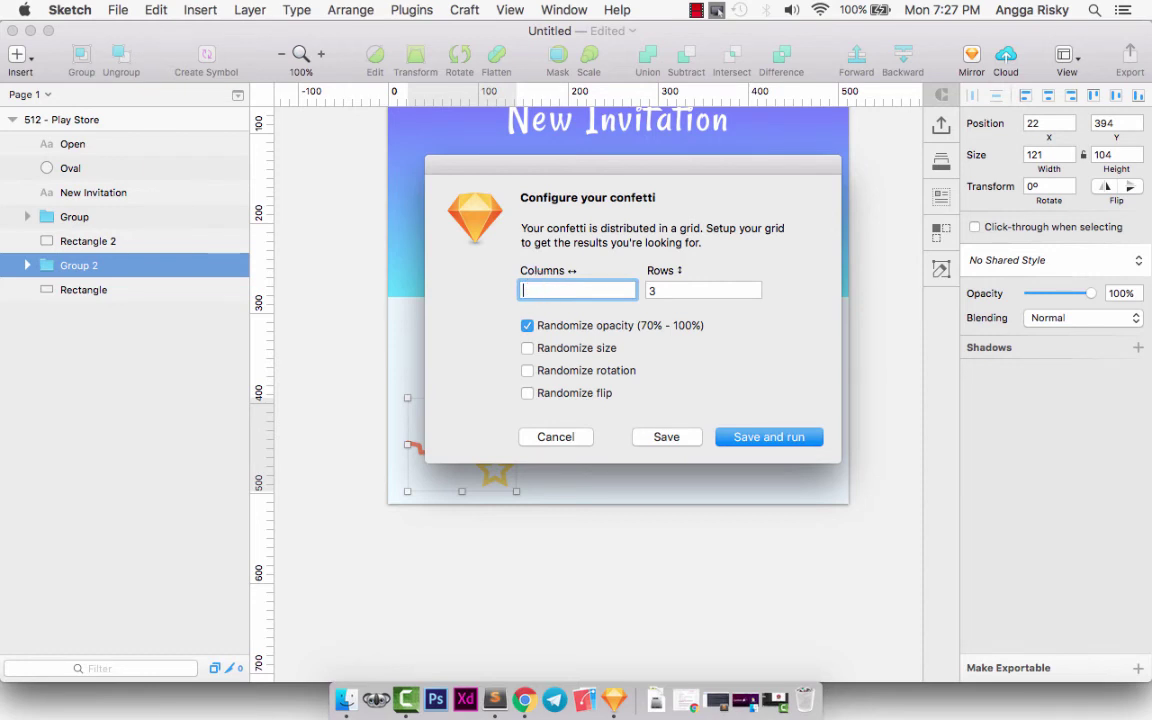
key("Tab")
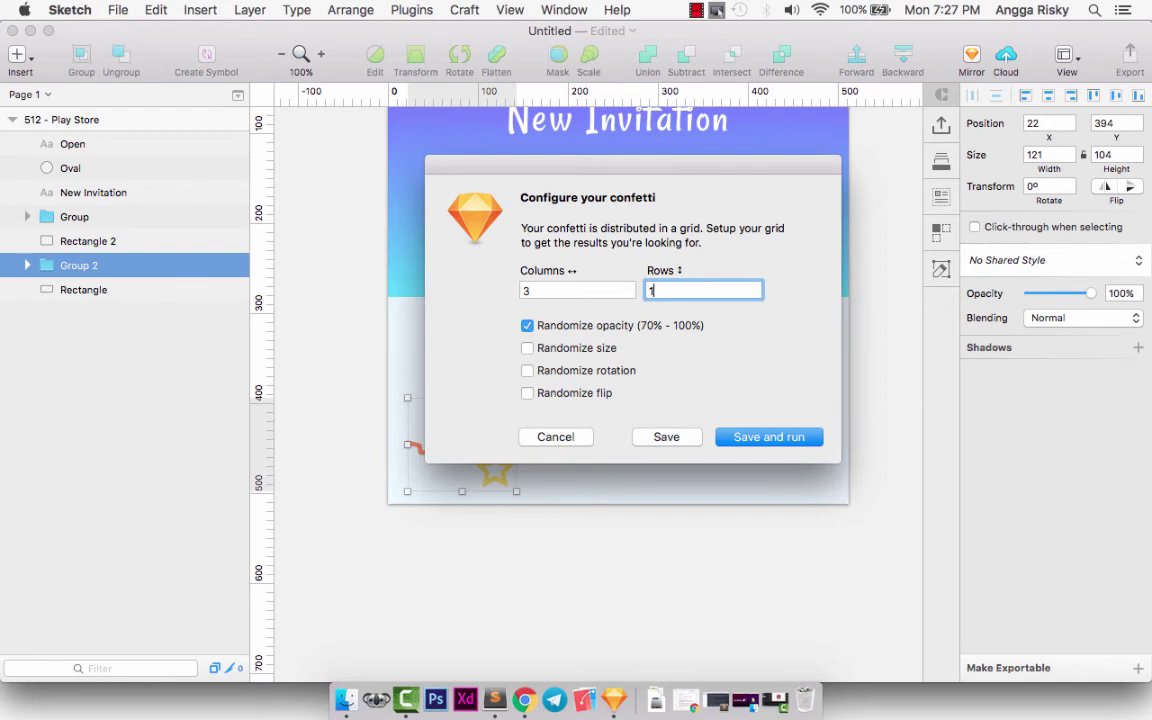
left_click(590, 348)
left_click(566, 370)
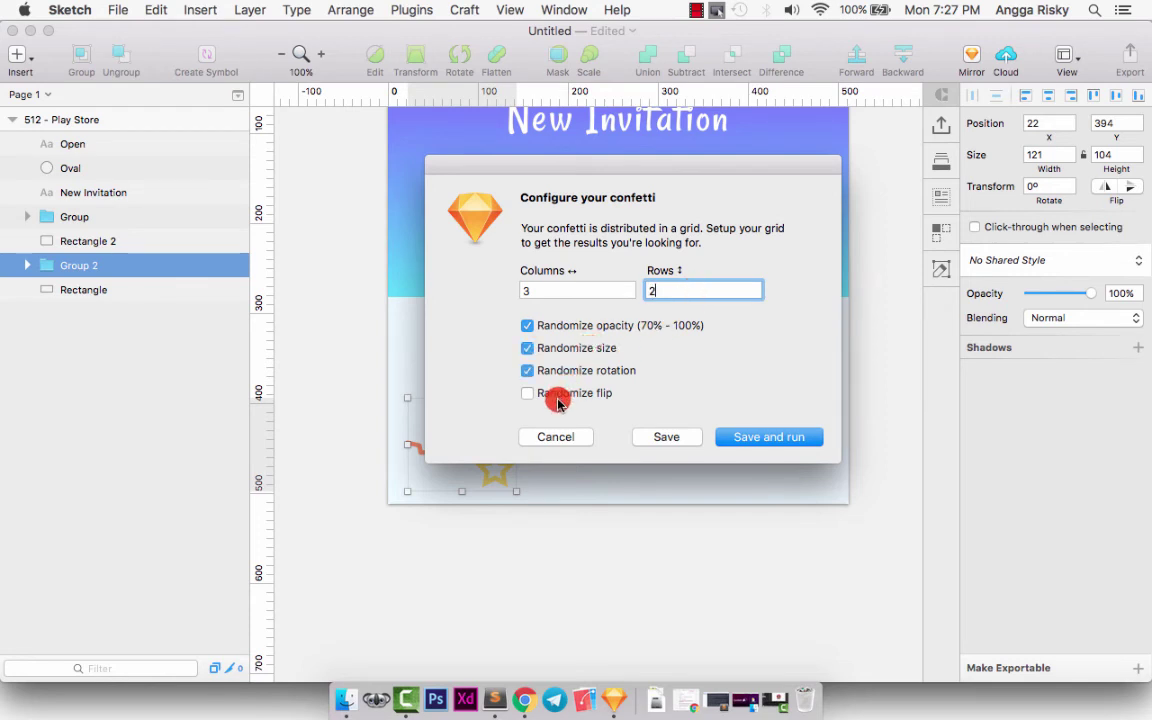
left_click(558, 396)
left_click(758, 436)
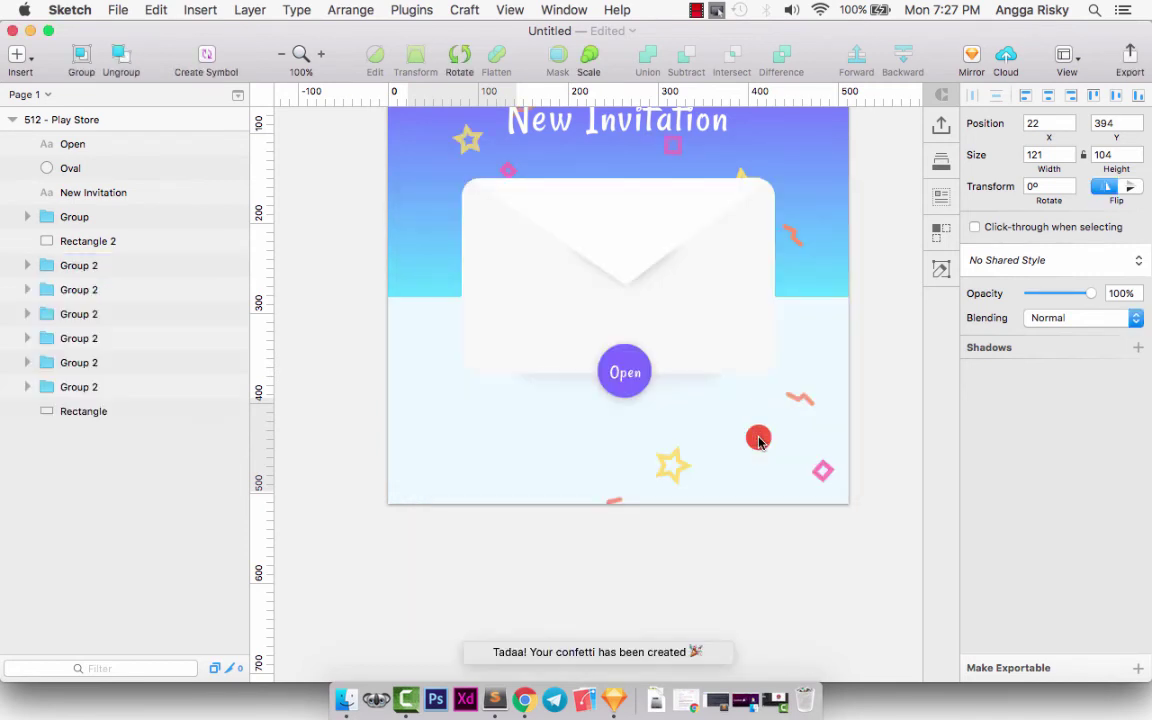
Shift all six confetti groups together about 50 px left and 40 px up on the artboard.
scroll(818, 296, "up", 3)
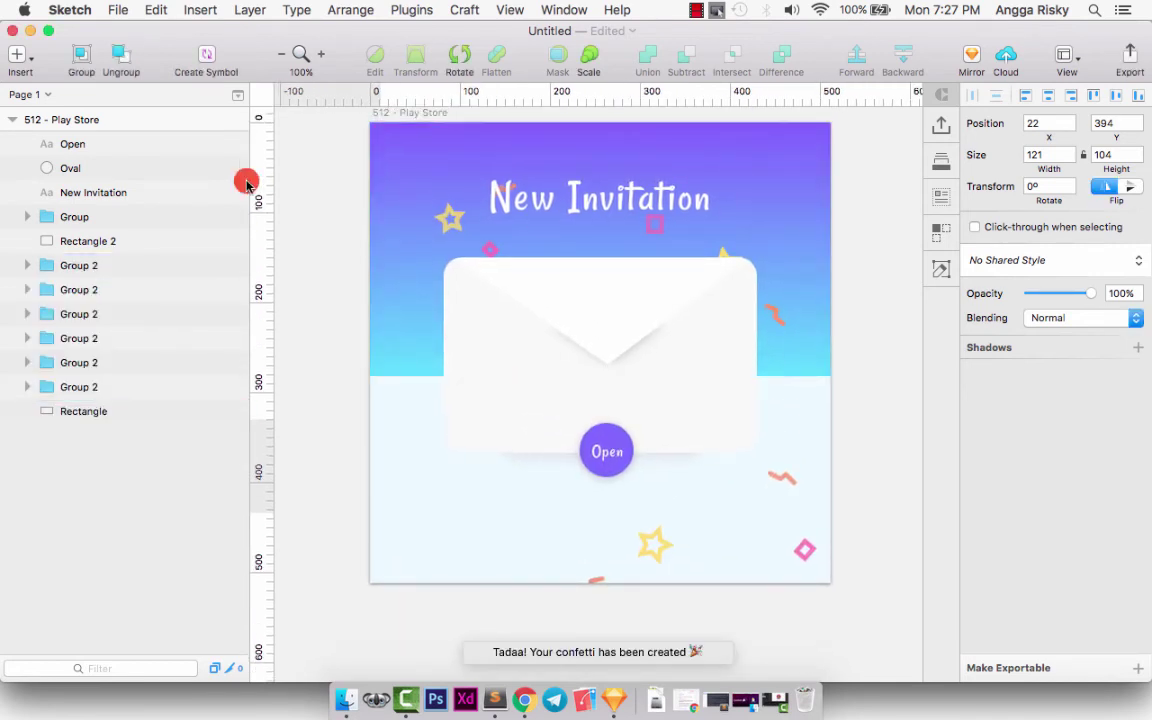
left_click(88, 265)
left_click(77, 392, "shift")
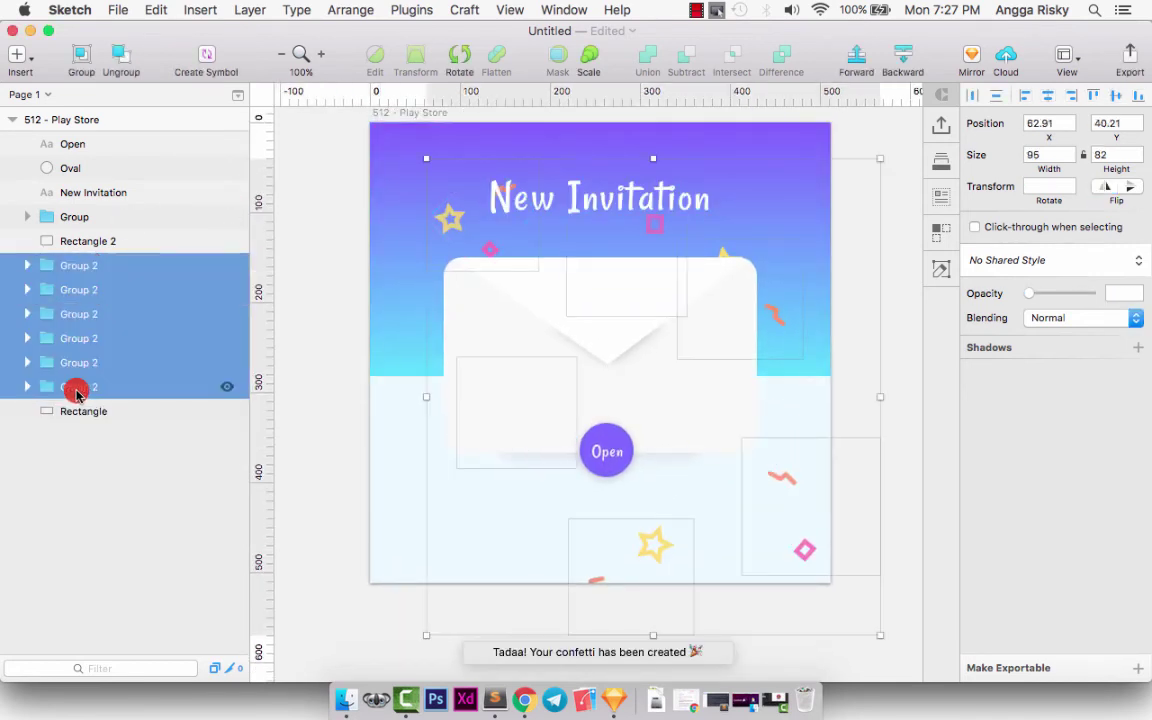
key("shift+Left")
key("shift+Left")
key("shift+Left")
key("shift+Left")
key("shift+Left")
key("shift+Left")
key("shift+Left")
key("shift+Up")
key("shift+Up")
key("shift+Up")
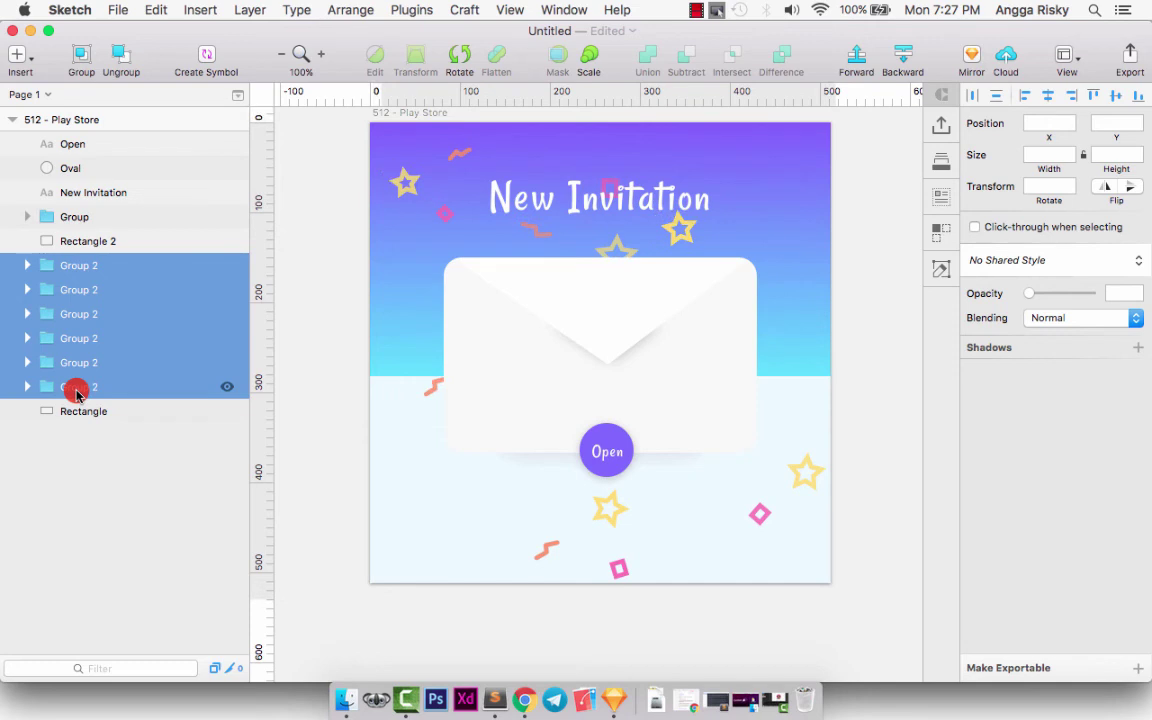
left_click(936, 268)
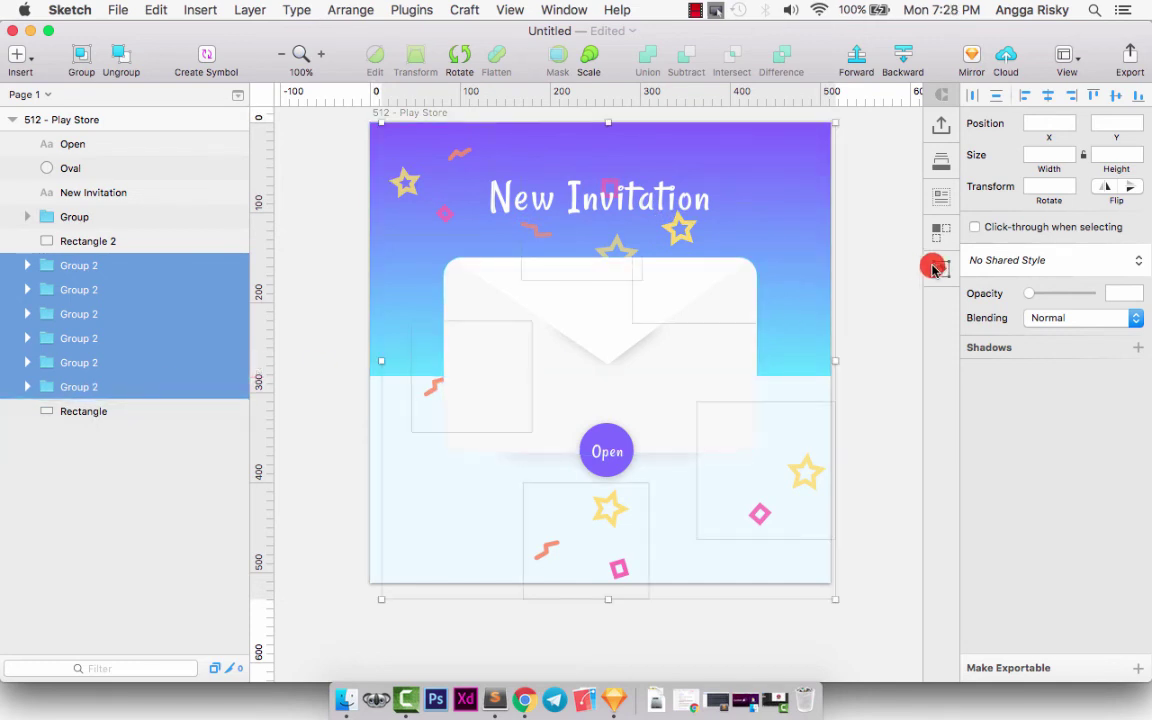
left_click(948, 268)
left_click(865, 190)
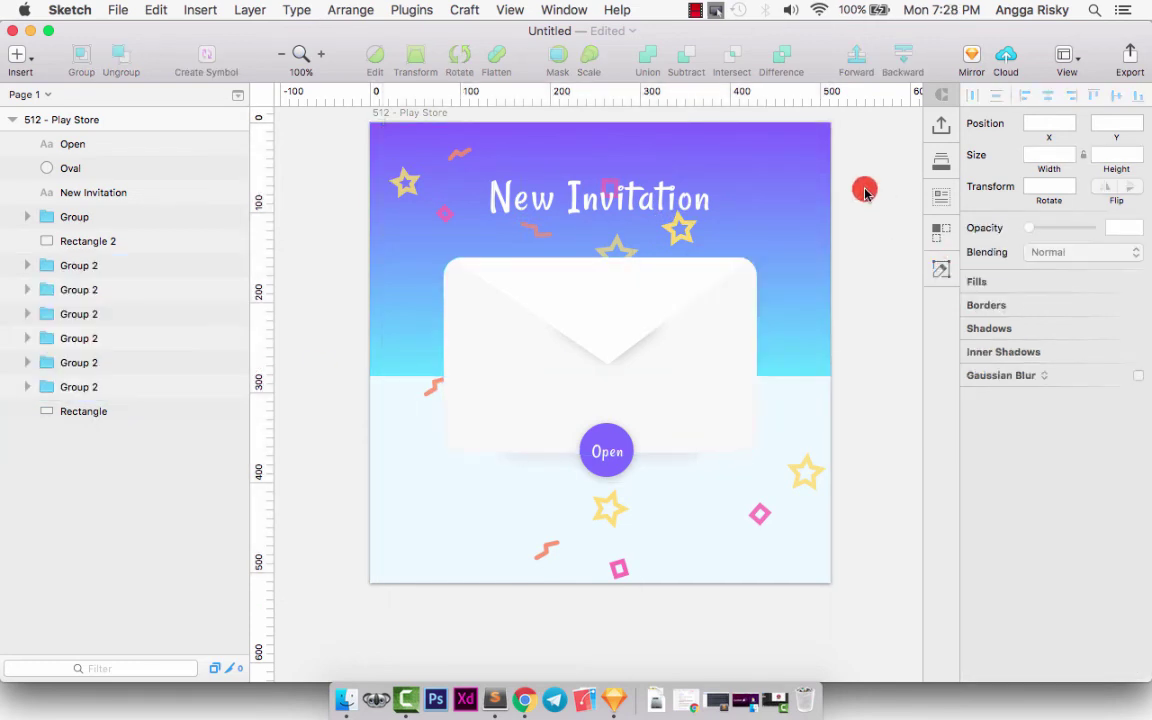
scroll(865, 190, "right", 1)
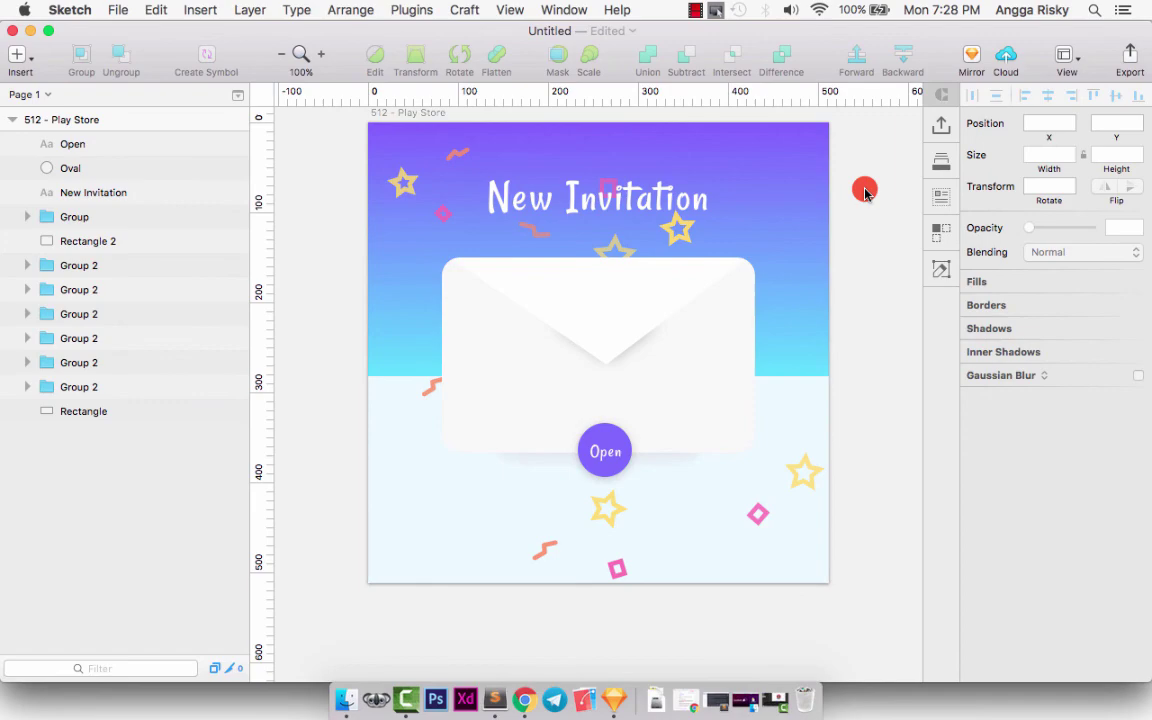
left_click(523, 700)
scroll(546, 300, "down", 1)
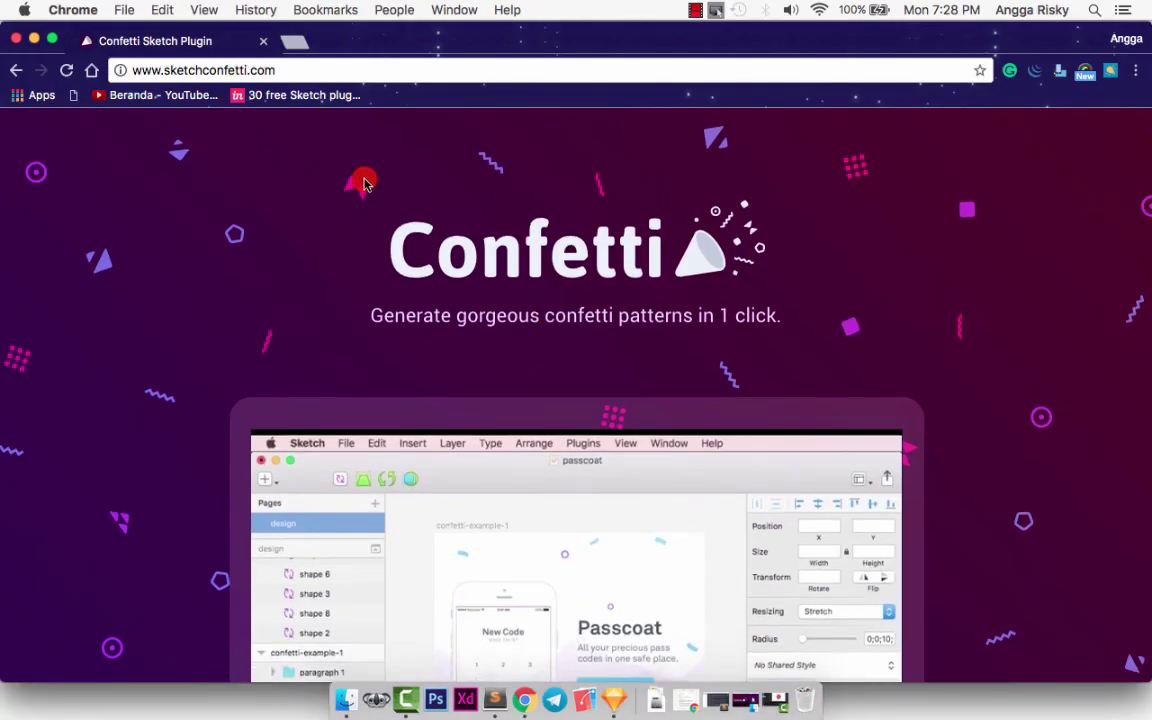
scroll(363, 180, "down", 10)
scroll(363, 120, "up", 9)
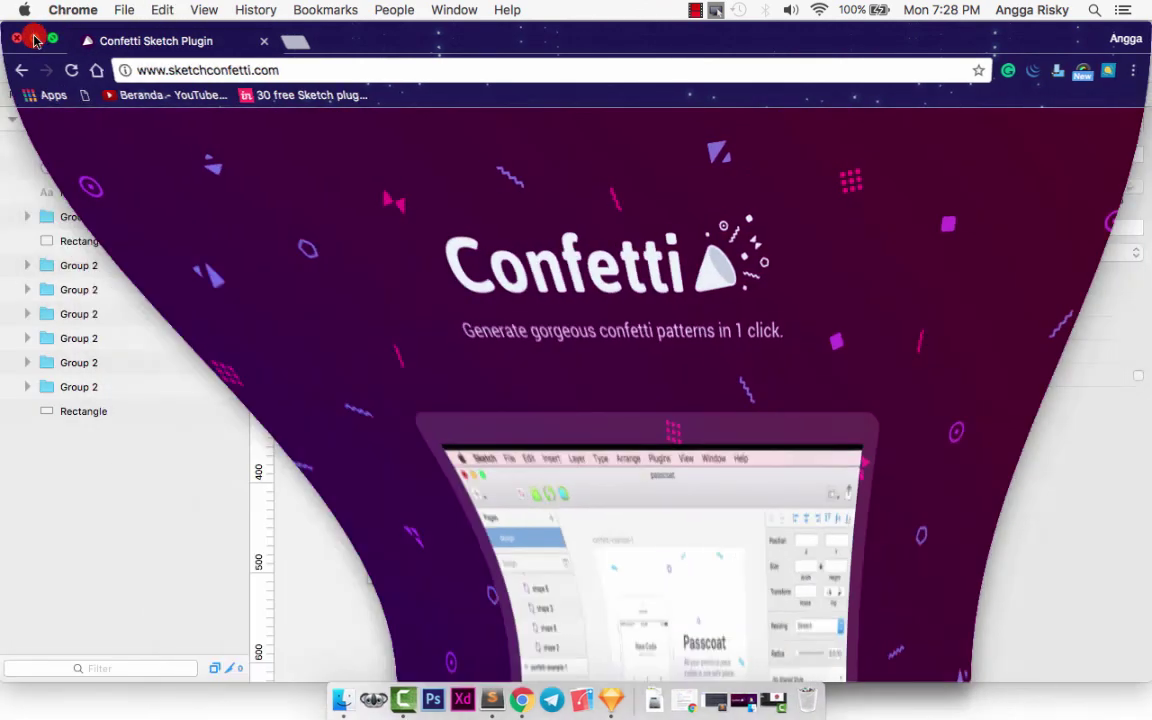
left_click(34, 40)
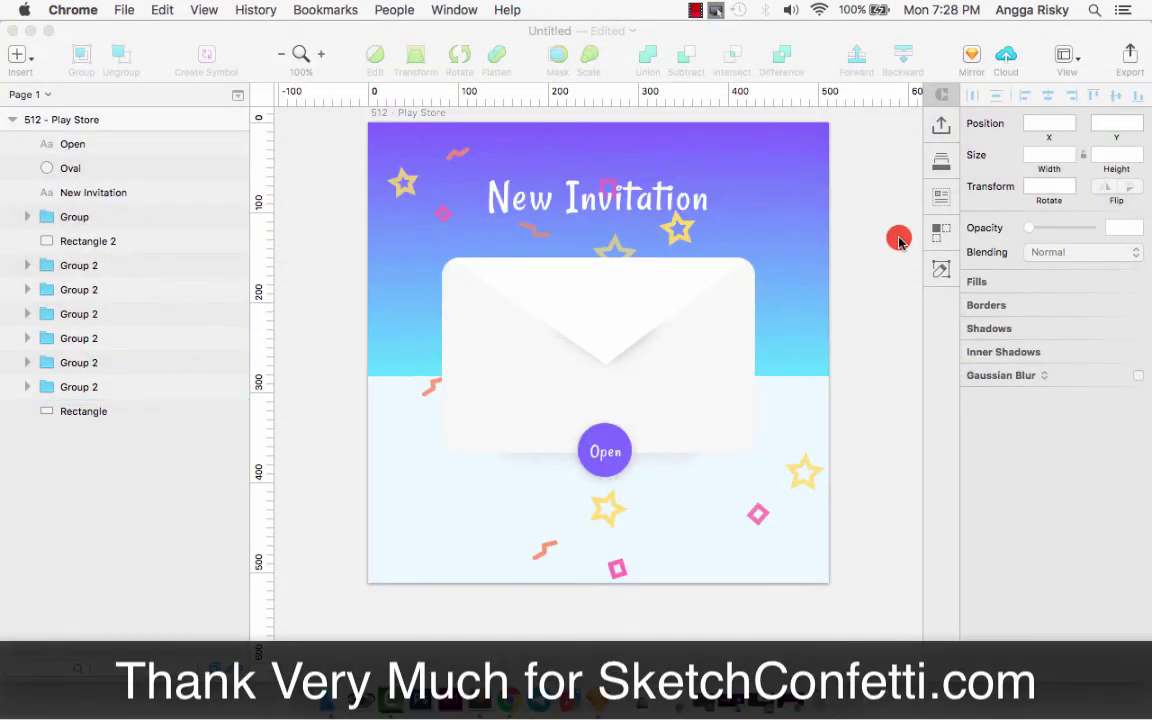
left_click(898, 240)
scroll(898, 240, "up", 2)
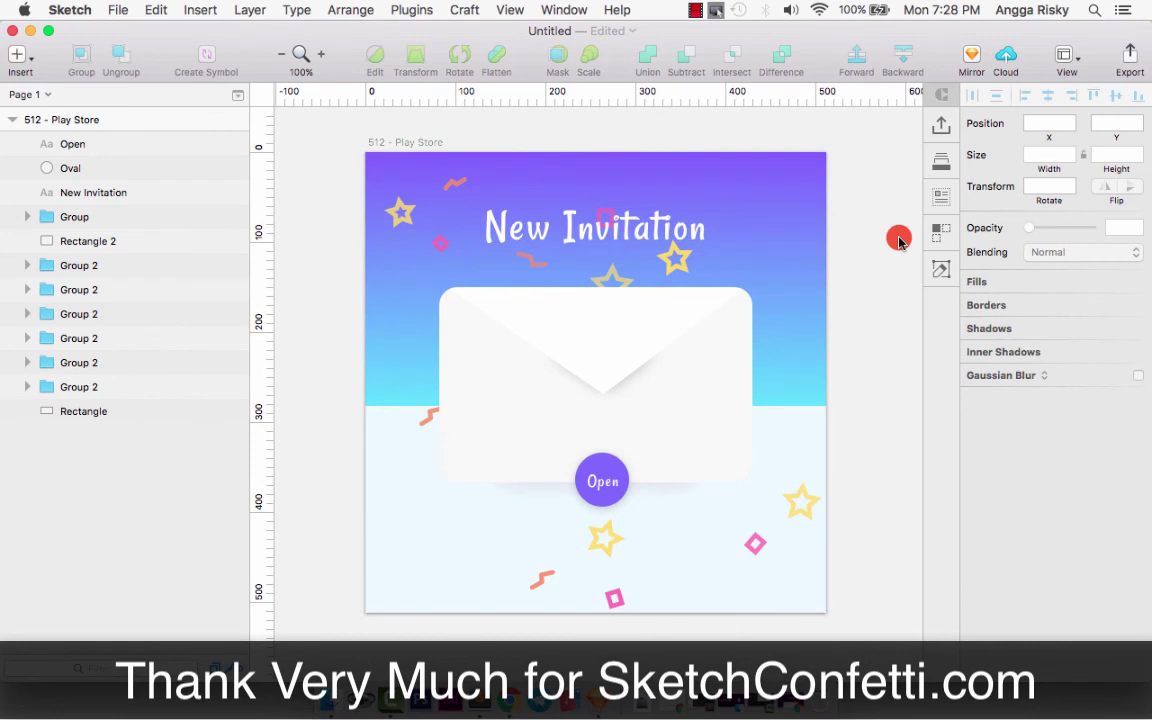